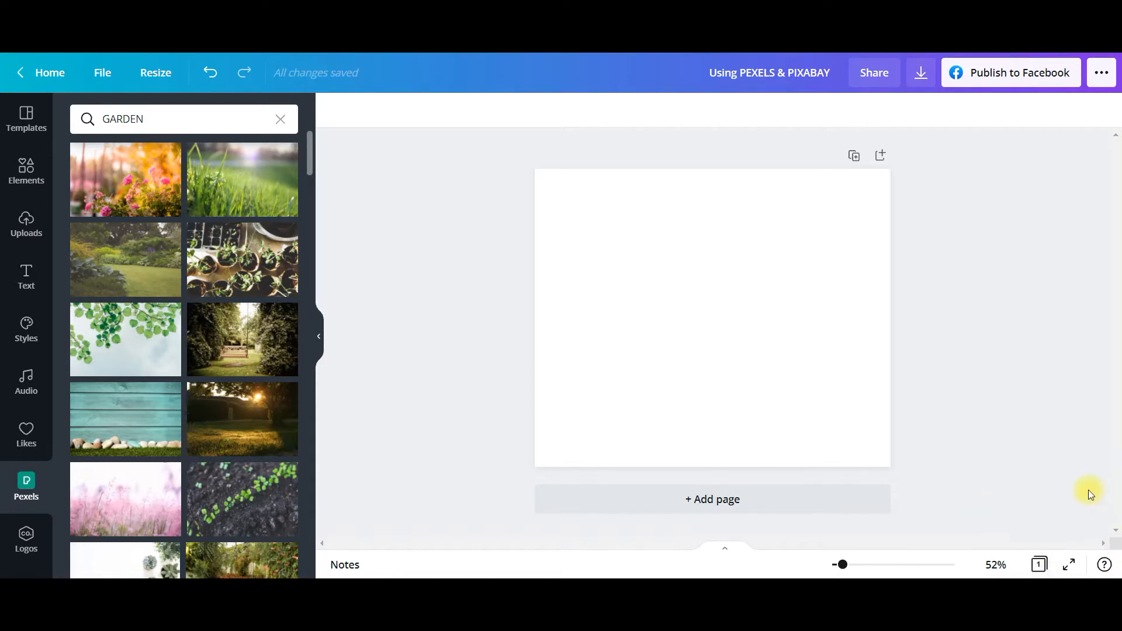
Remove the Pexels app from the sidebar and open it again from the list of available apps
click(26, 493)
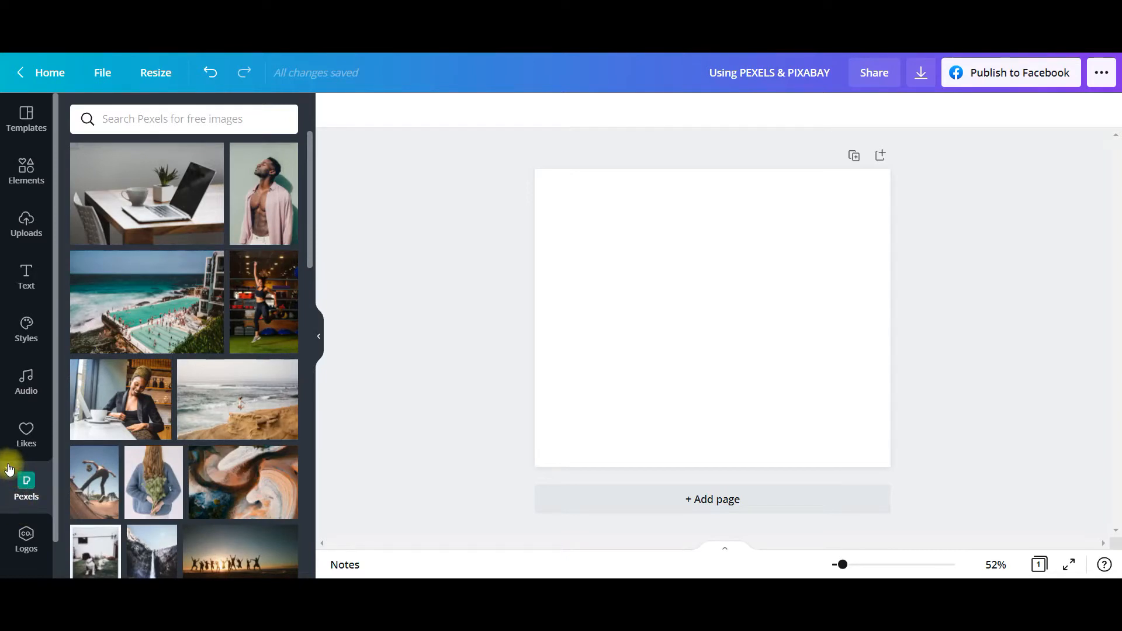
click(8, 469)
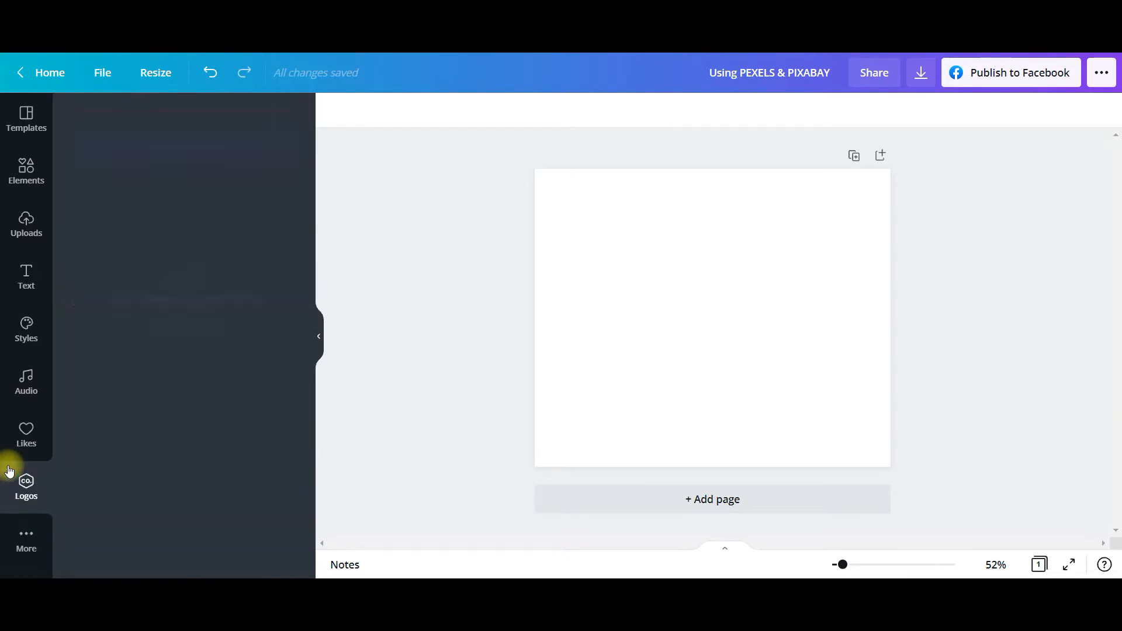
click(26, 537)
click(97, 426)
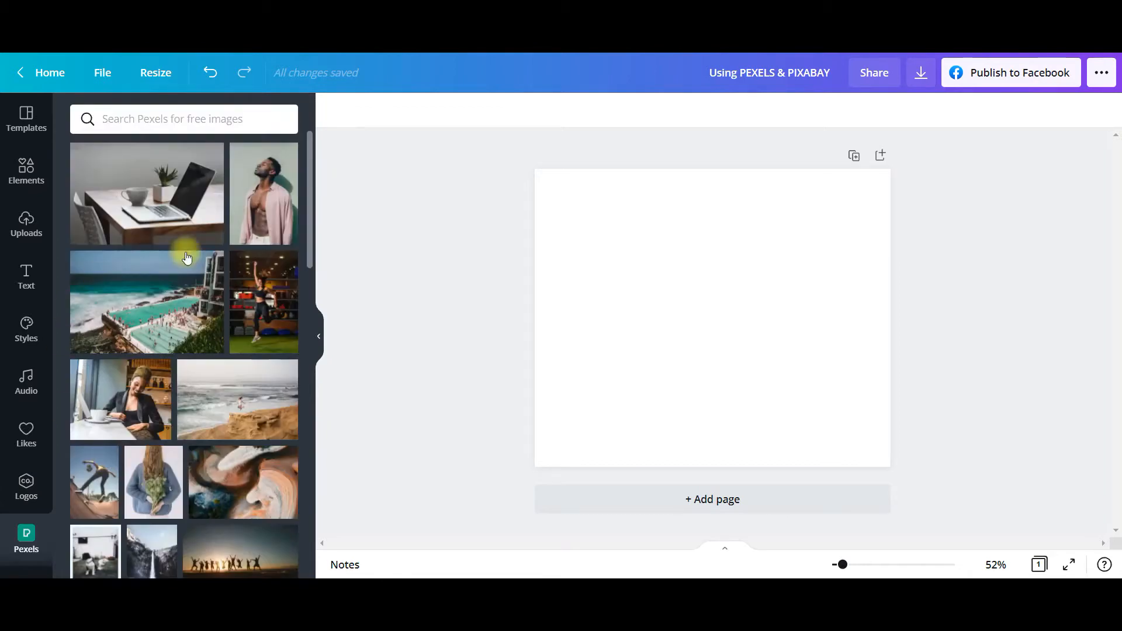
Search Pexels for GARDEN and set the green grass photo as the full-page background
click(253, 123)
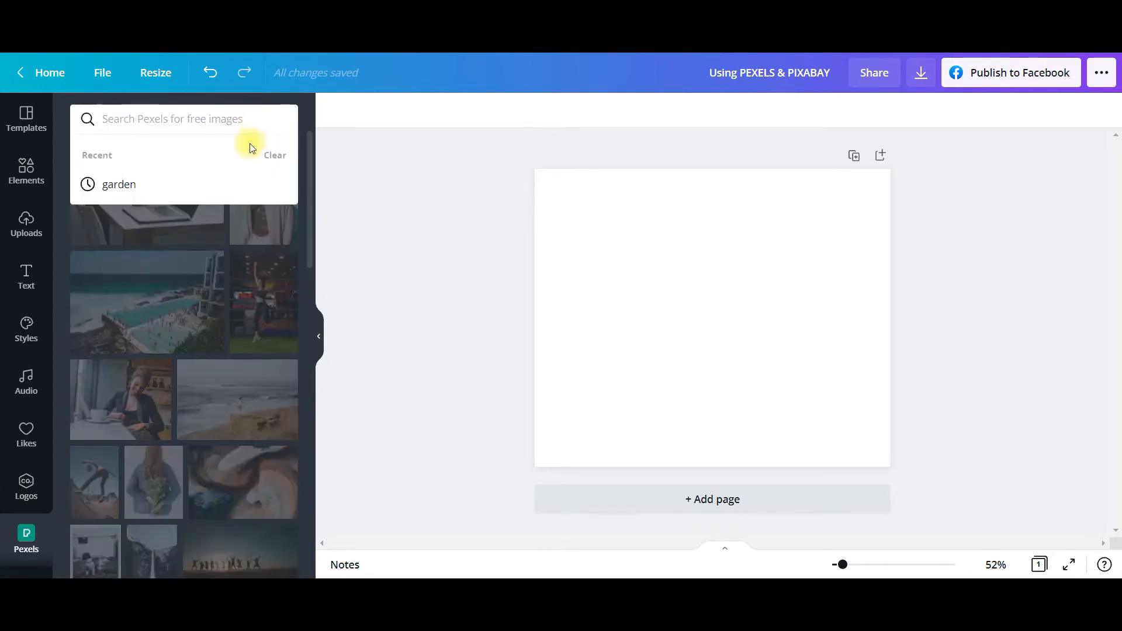
text(GARDEN)
key(Return)
drag(266, 182, 608, 201)
drag(828, 266, 897, 265)
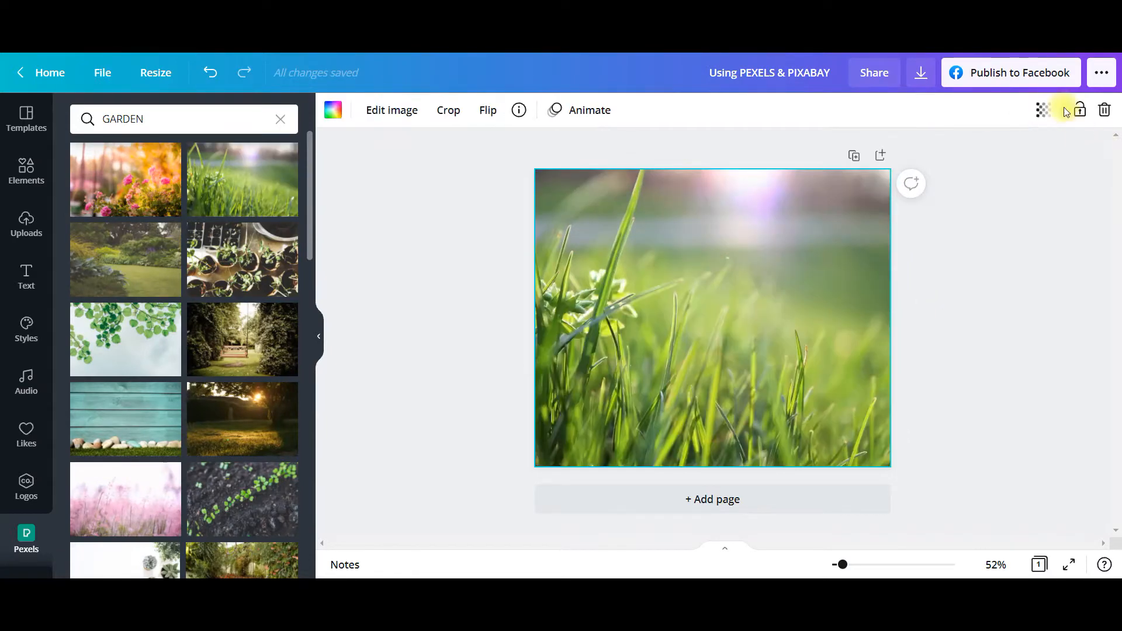
Lower the opacity of the grass background photo to give it a faded look
click(1043, 109)
drag(1000, 156, 954, 158)
click(825, 288)
click(1047, 315)
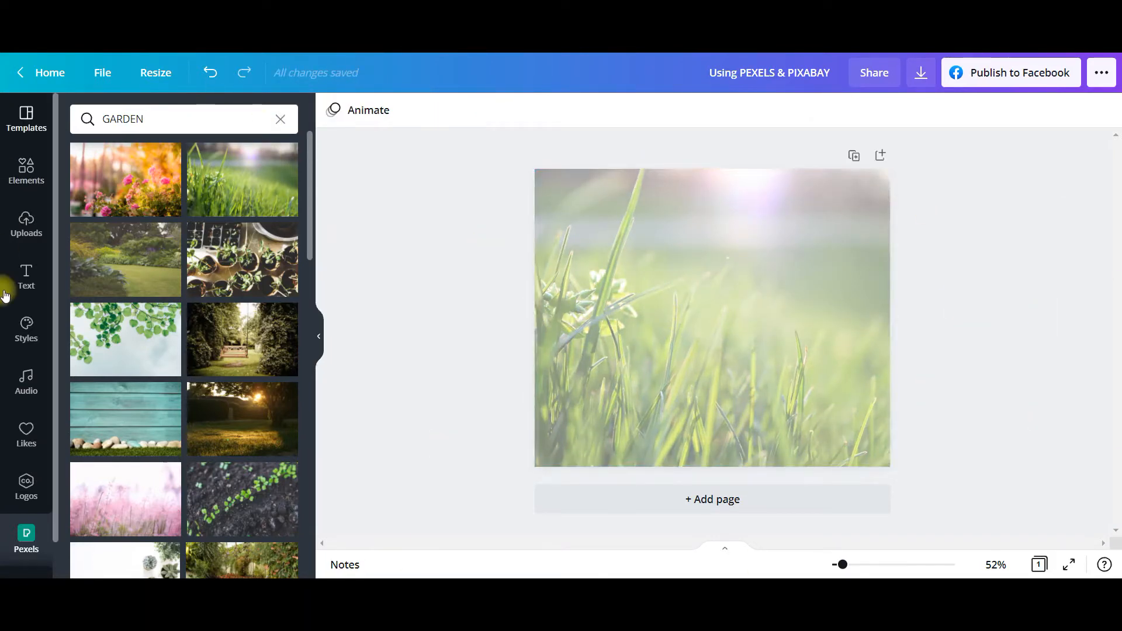
Search the Canva elements for CATERPILLER
click(27, 170)
click(256, 121)
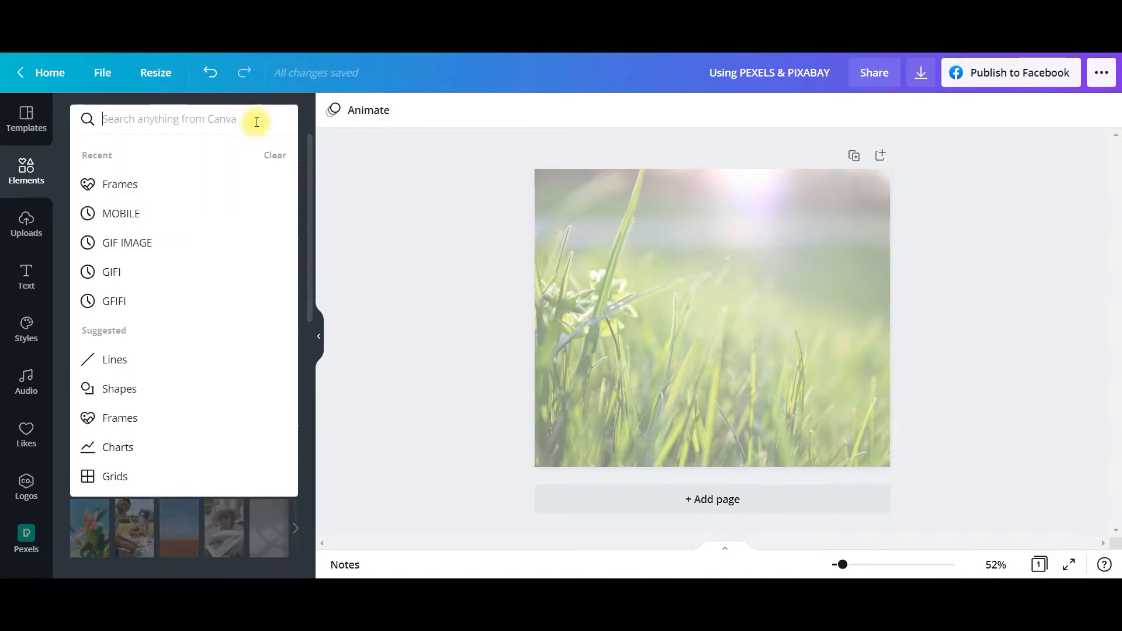
text(CATER)
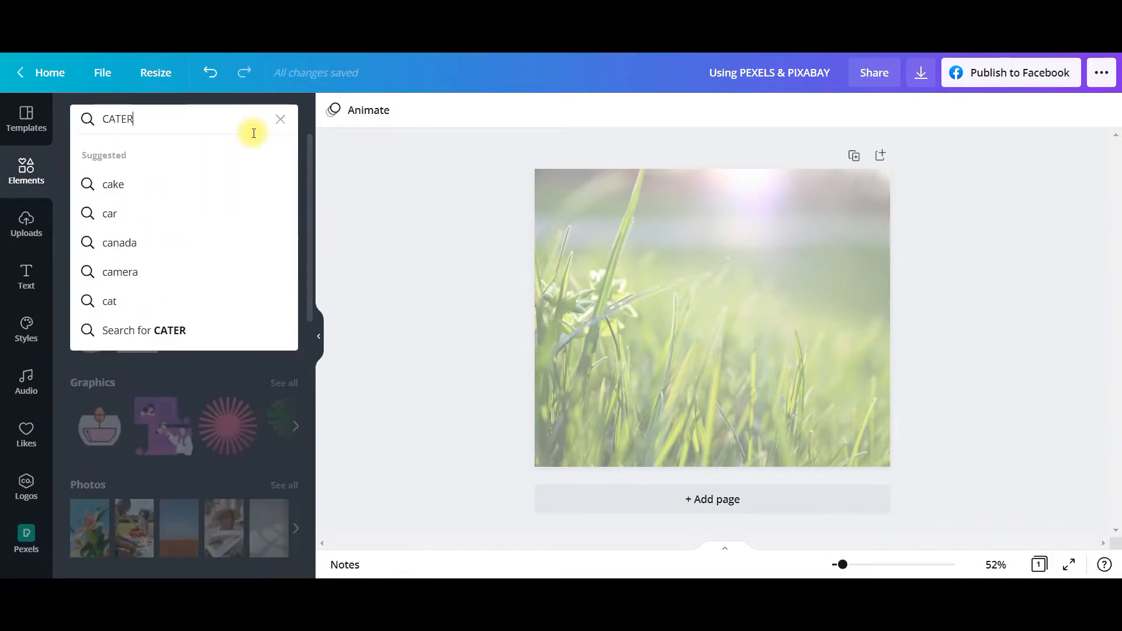
text(PILLER)
key(Return)
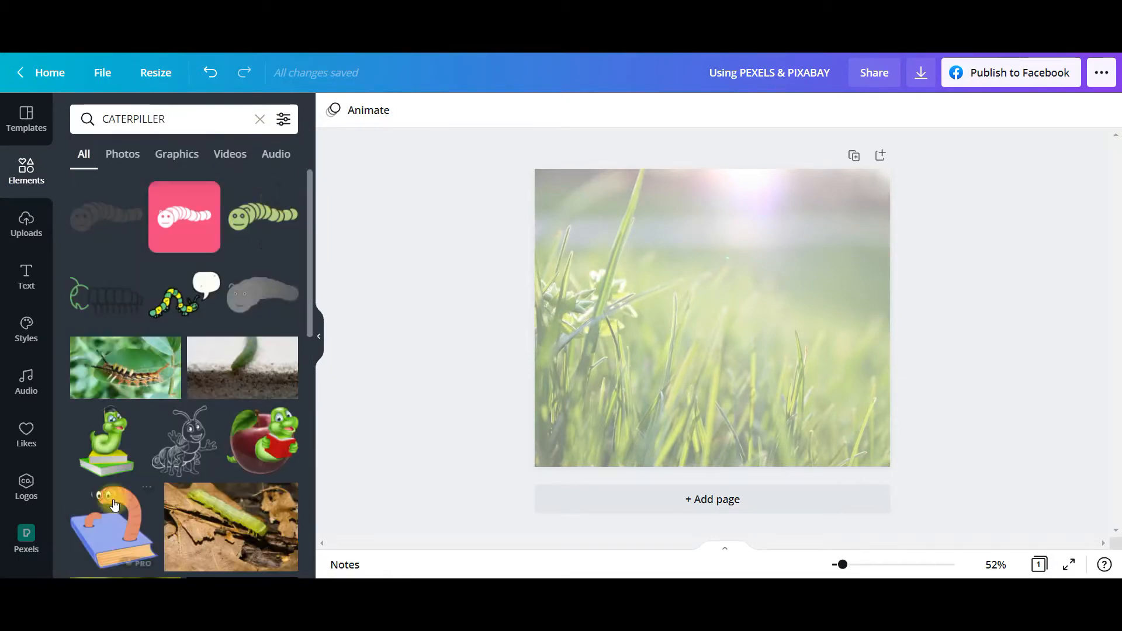
Add a caterpillar photo from the results and place it over the lower-left part of the grass background
scroll(193, 467, down, 15)
scroll(192, 497, down, 6)
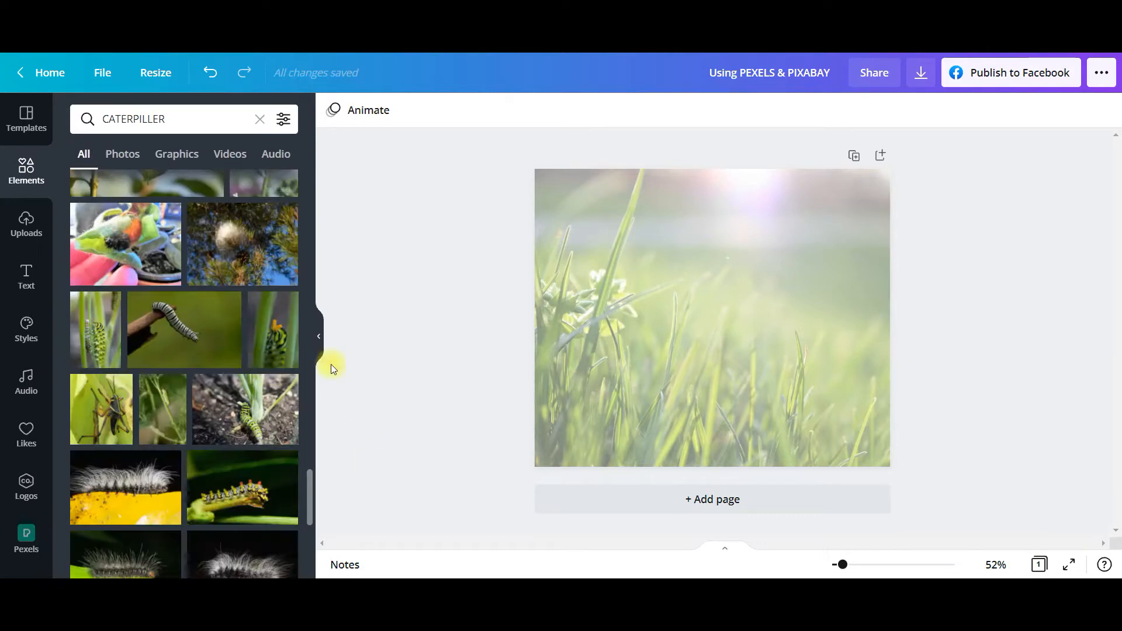
click(244, 492)
drag(667, 339, 622, 412)
key(Delete)
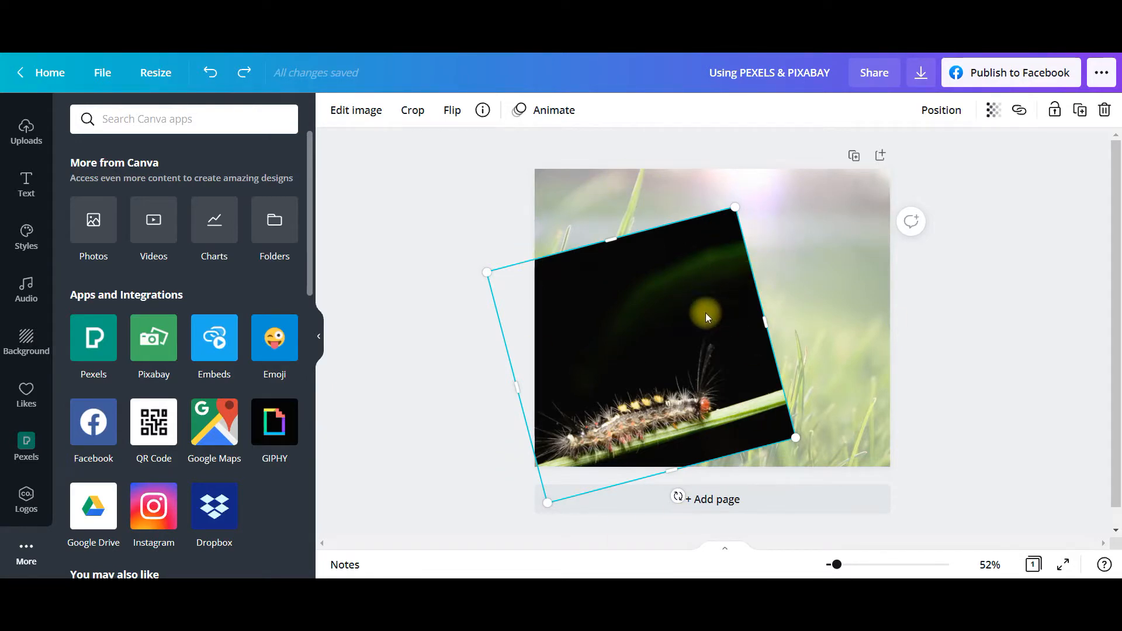
Remove the black background from the caterpillar photo with Background Remover
double_click(646, 328)
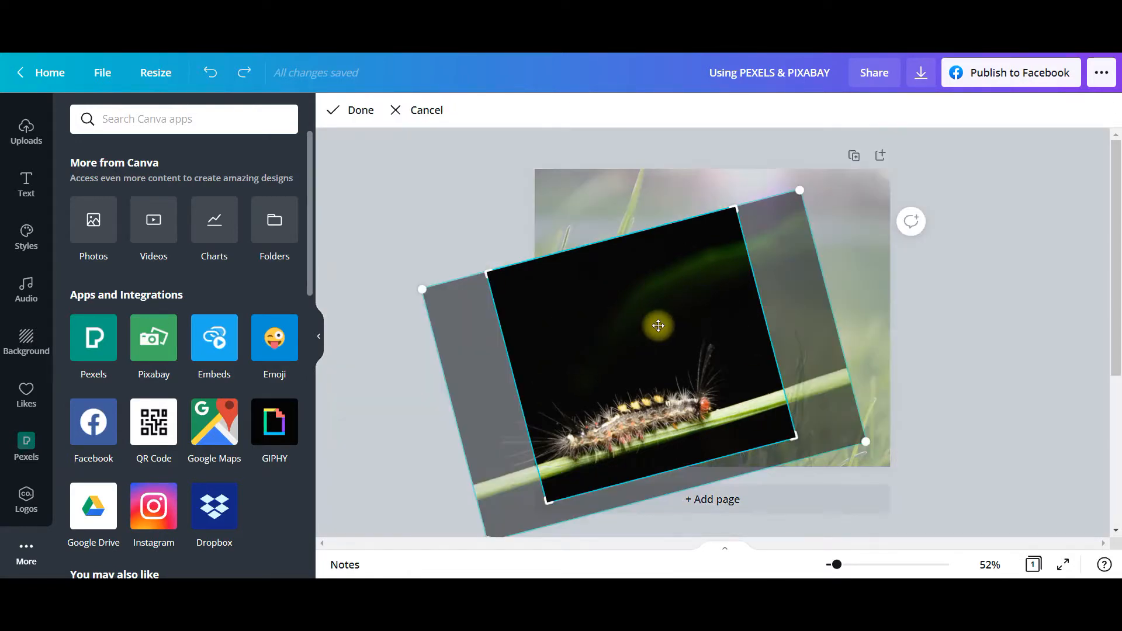
click(355, 113)
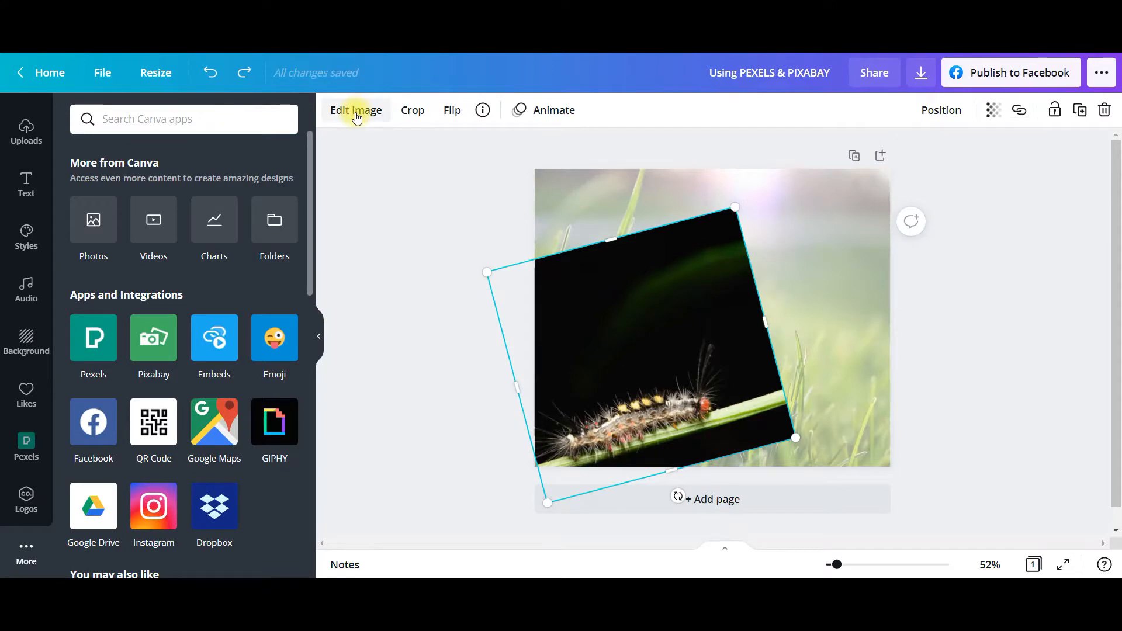
click(356, 113)
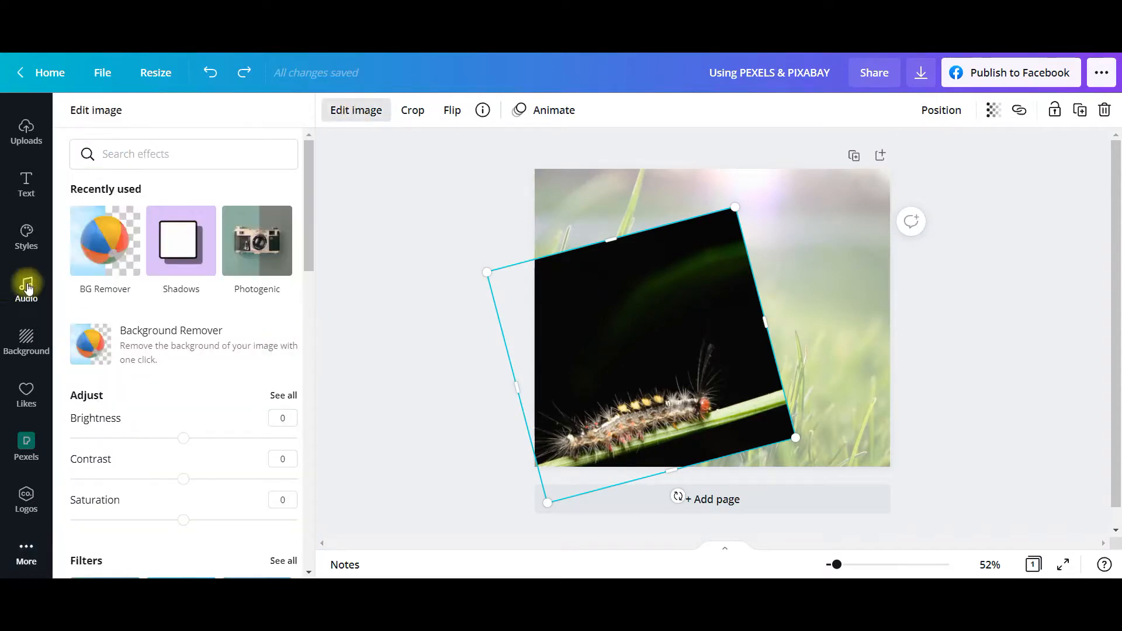
click(100, 234)
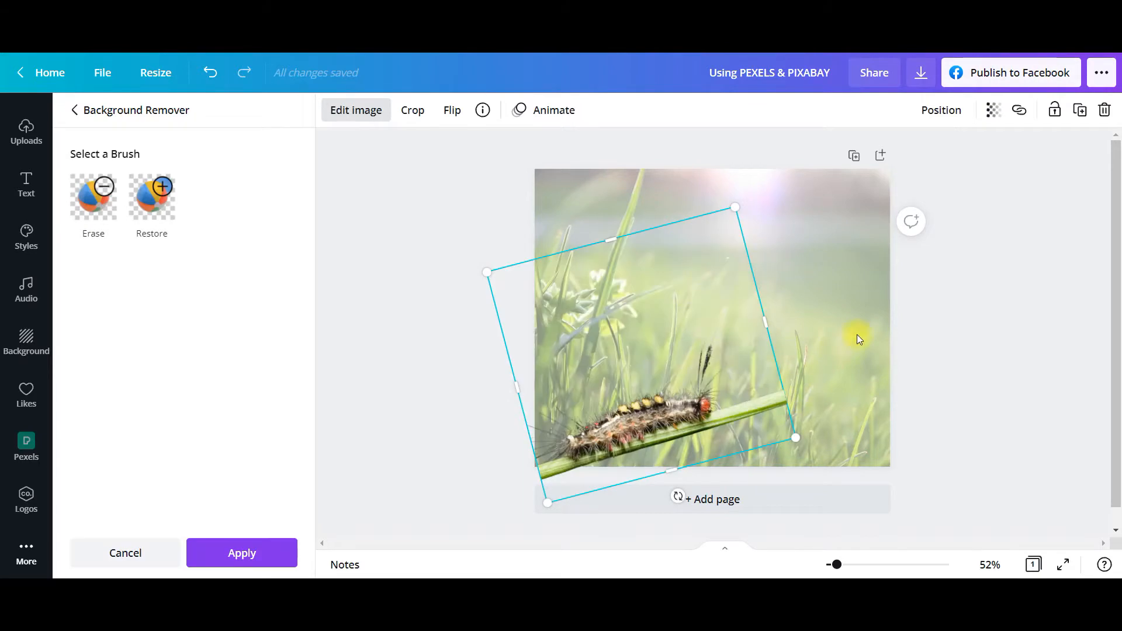
click(856, 334)
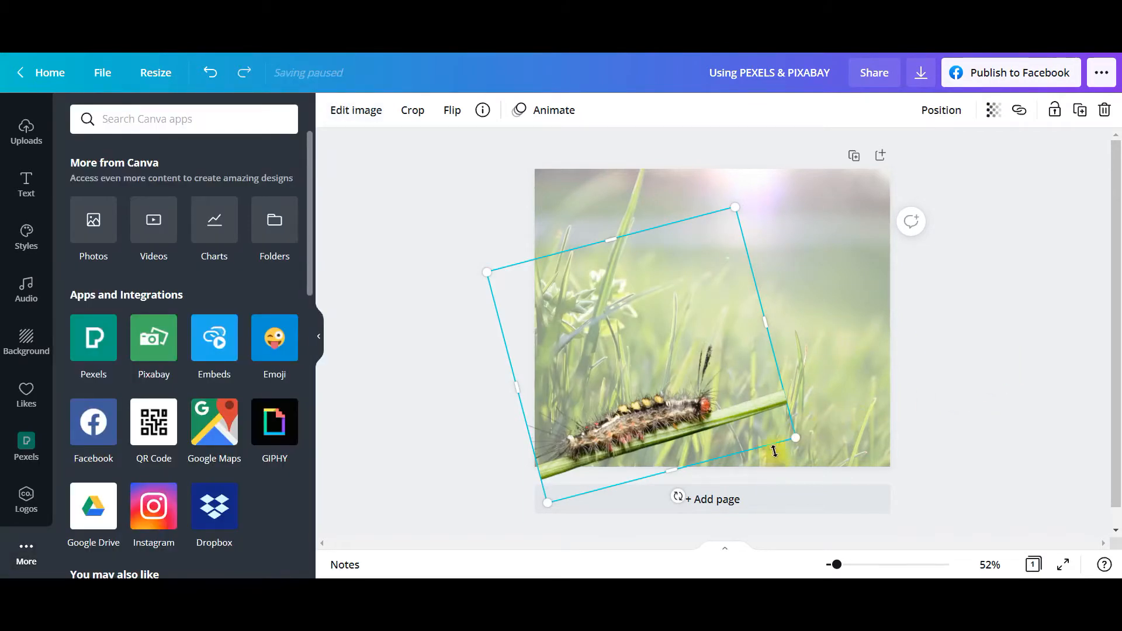
Rotate the caterpillar cutout to about -11° and crop its right side close to the caterpillar's head
mouse_move(678, 496)
mouse_down()
mouse_move(689, 482)
mouse_move(673, 496)
mouse_up()
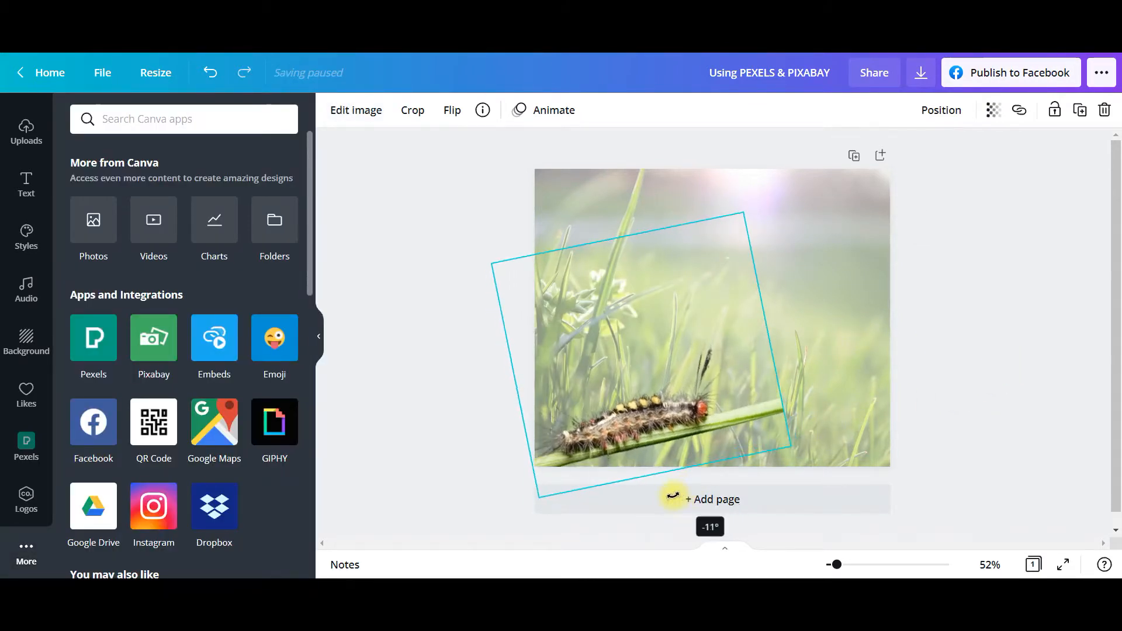
drag(775, 388, 720, 395)
click(773, 395)
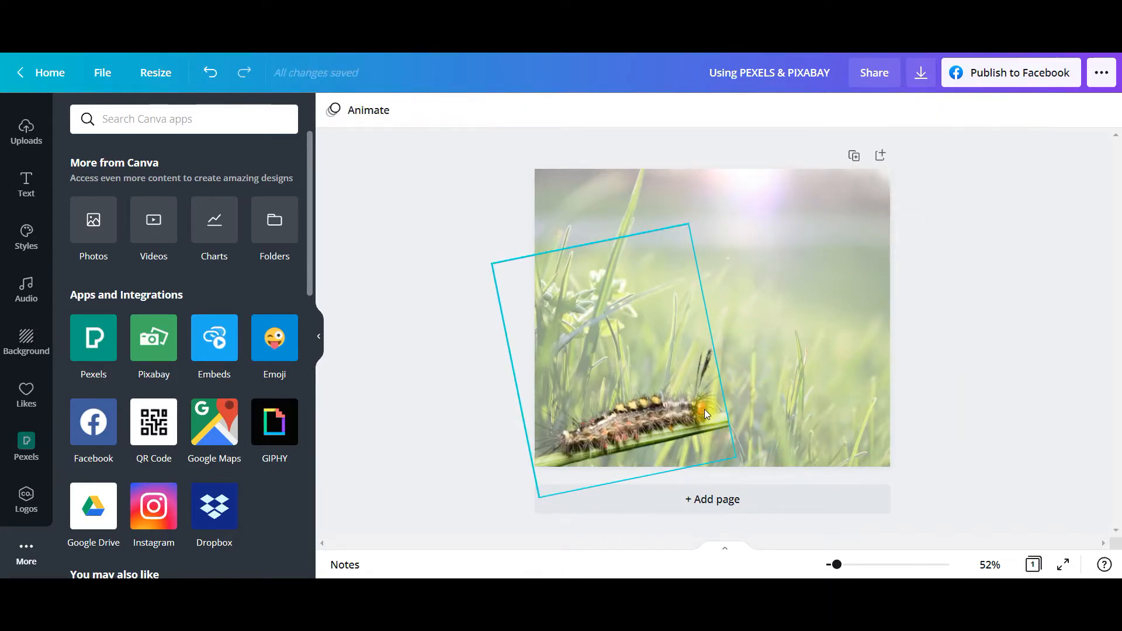
click(704, 404)
key(Delete)
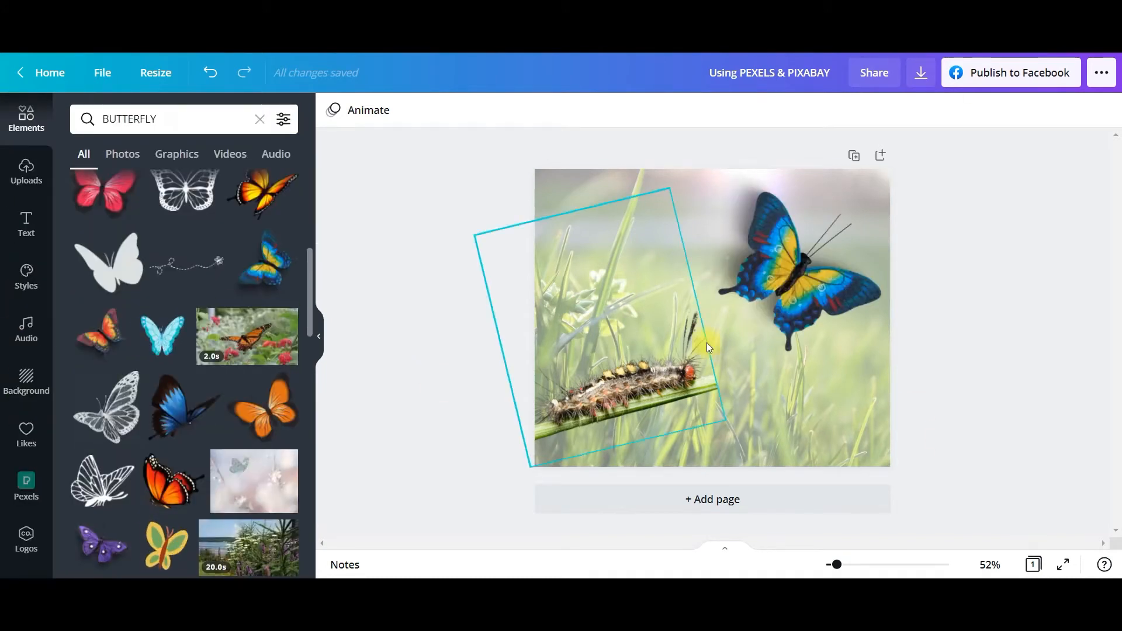
Adjust the size and position of the blue butterfly in the upper-right part of the design
drag(706, 343, 787, 286)
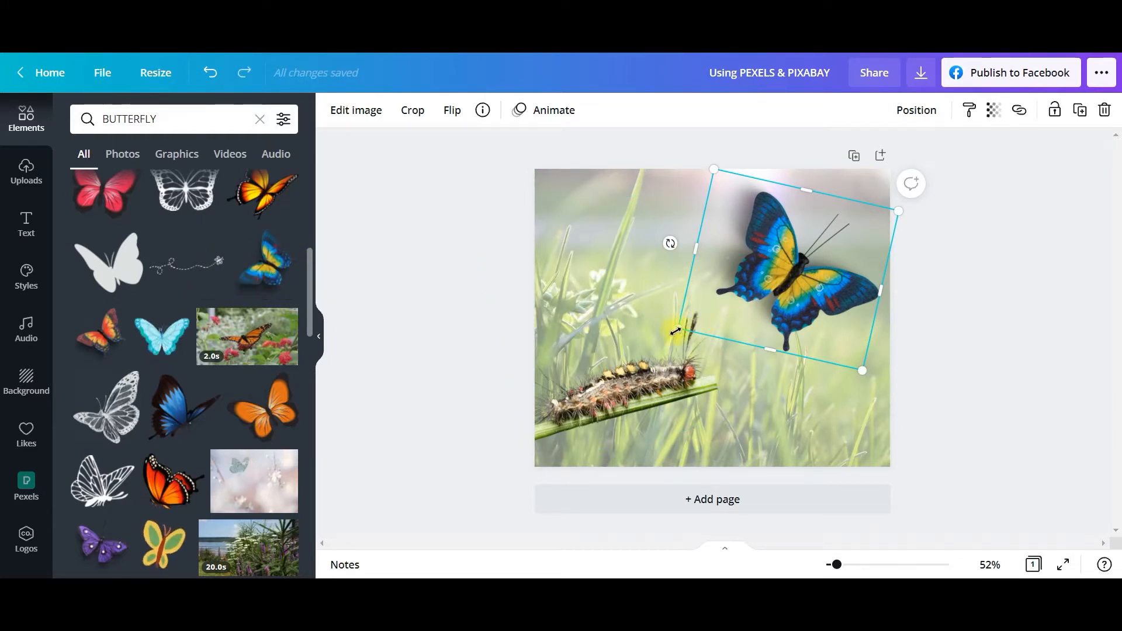
drag(676, 331, 680, 329)
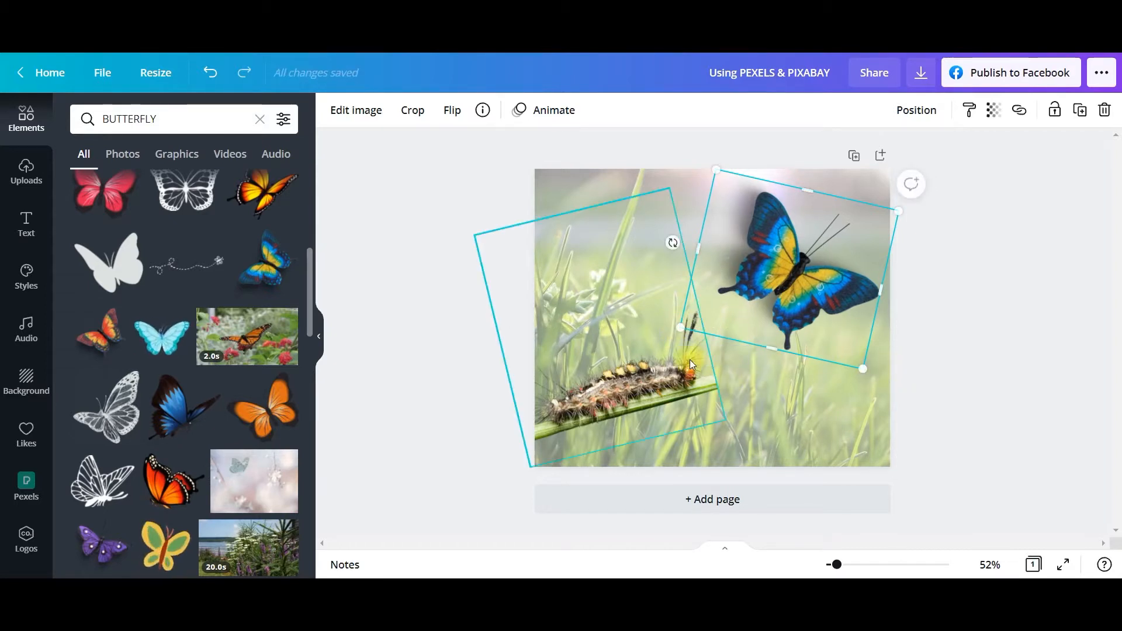
click(794, 373)
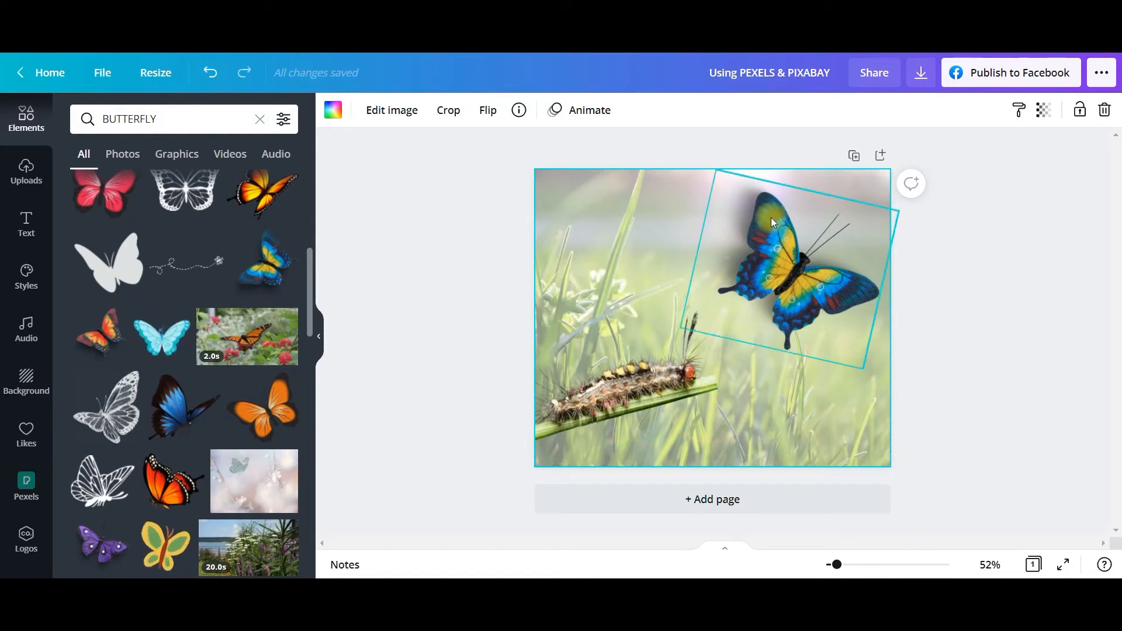
click(916, 347)
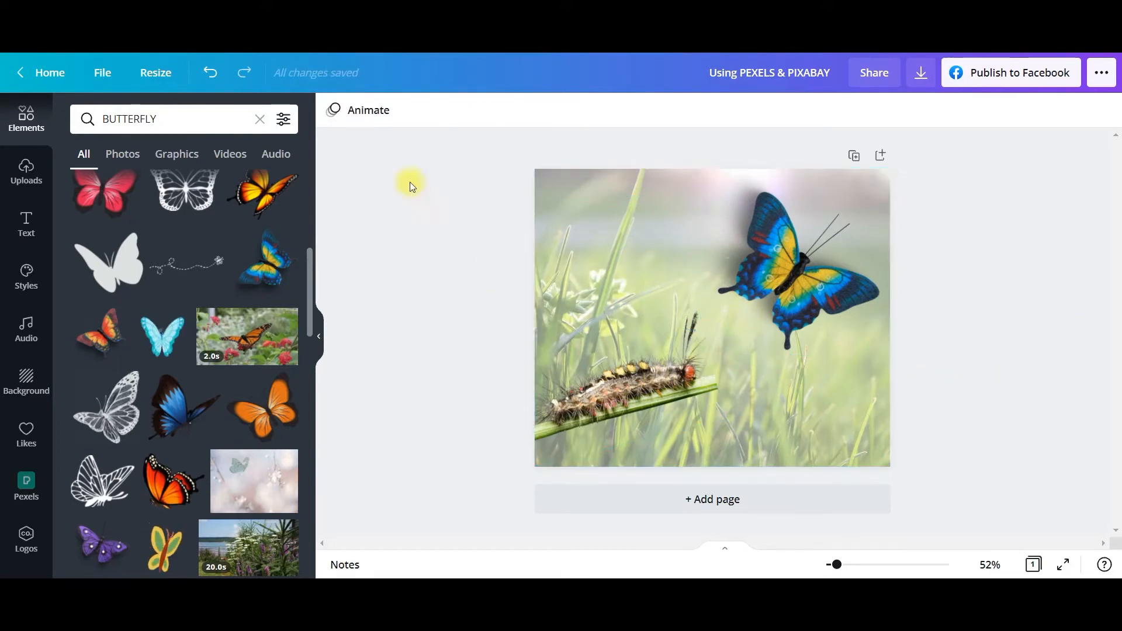
Replace the BUTTERFLY element search with a search for SHATTER
click(260, 120)
text(S)
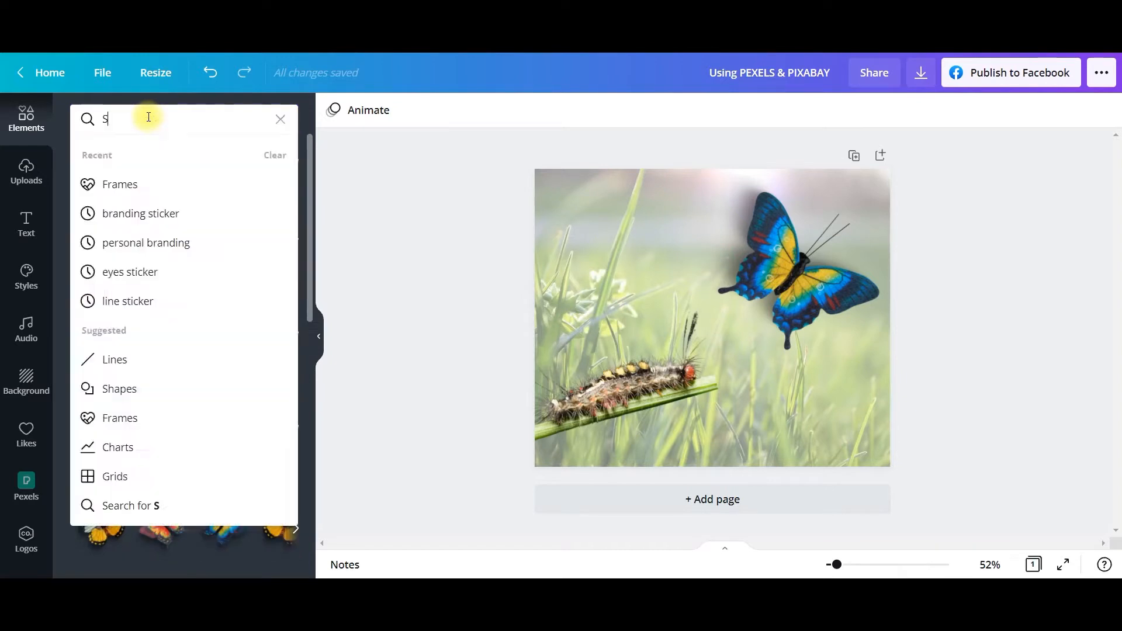
text(HATTER)
key(Return)
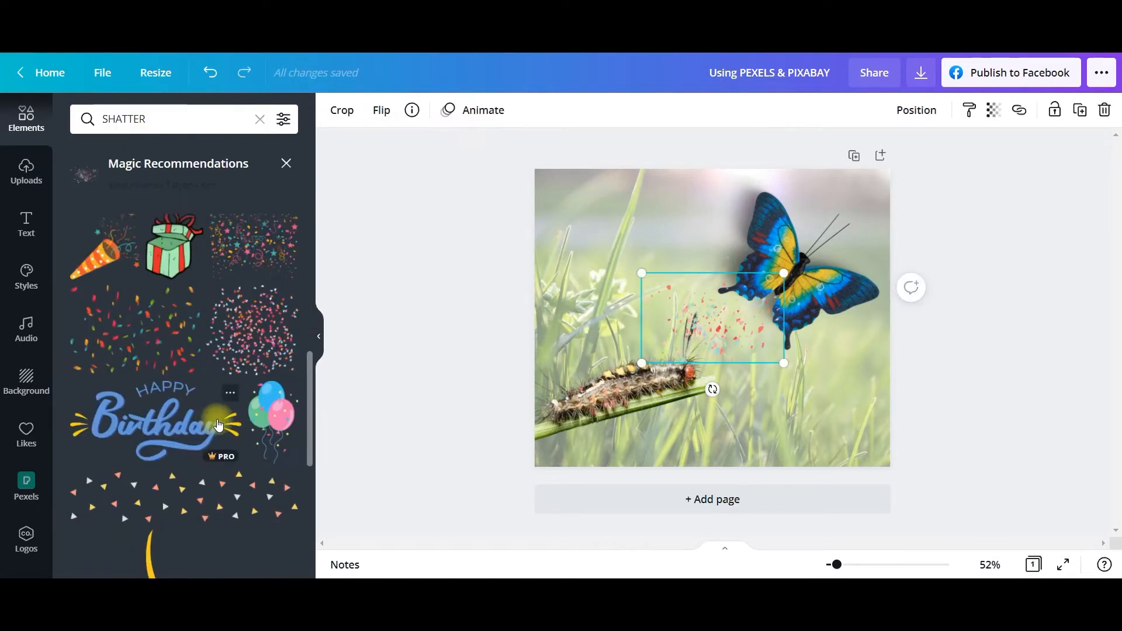
Add the multicoloured confetti graphic from the recommendations, shrink it and place it in the upper-left corner of the page
scroll(218, 424, up, 5)
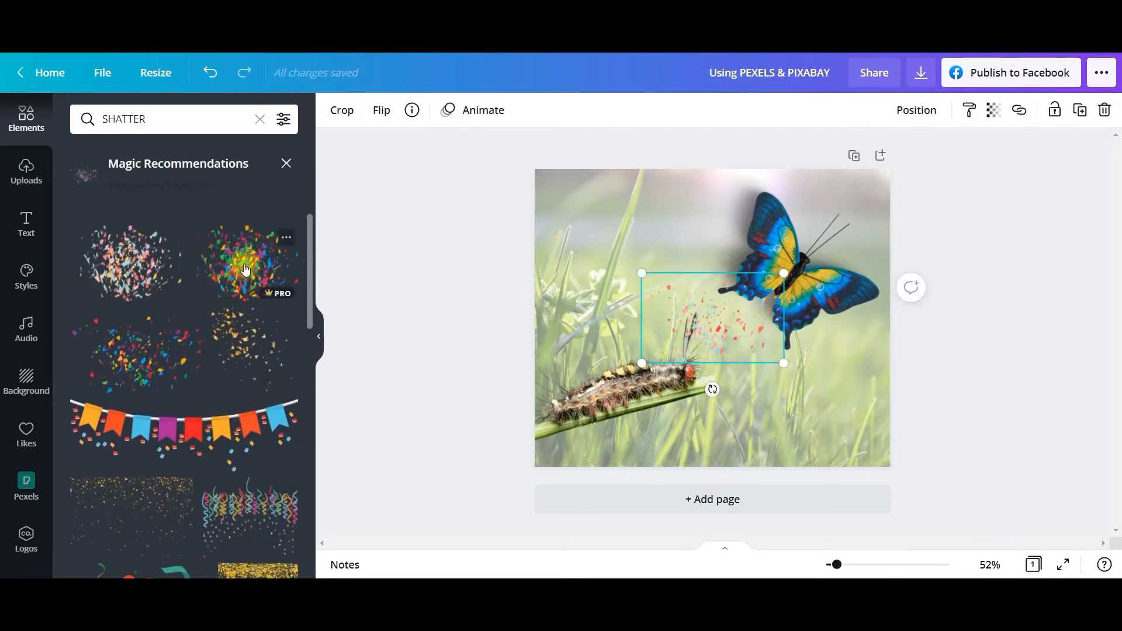
click(120, 342)
drag(738, 326, 649, 210)
drag(720, 264, 624, 240)
drag(574, 192, 574, 215)
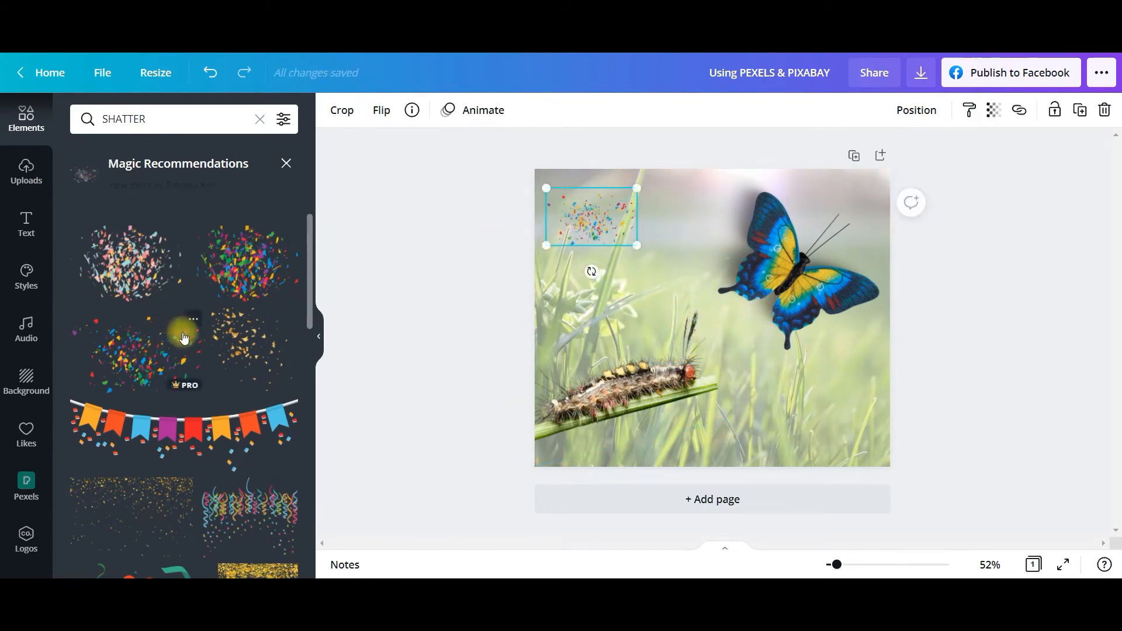
click(183, 337)
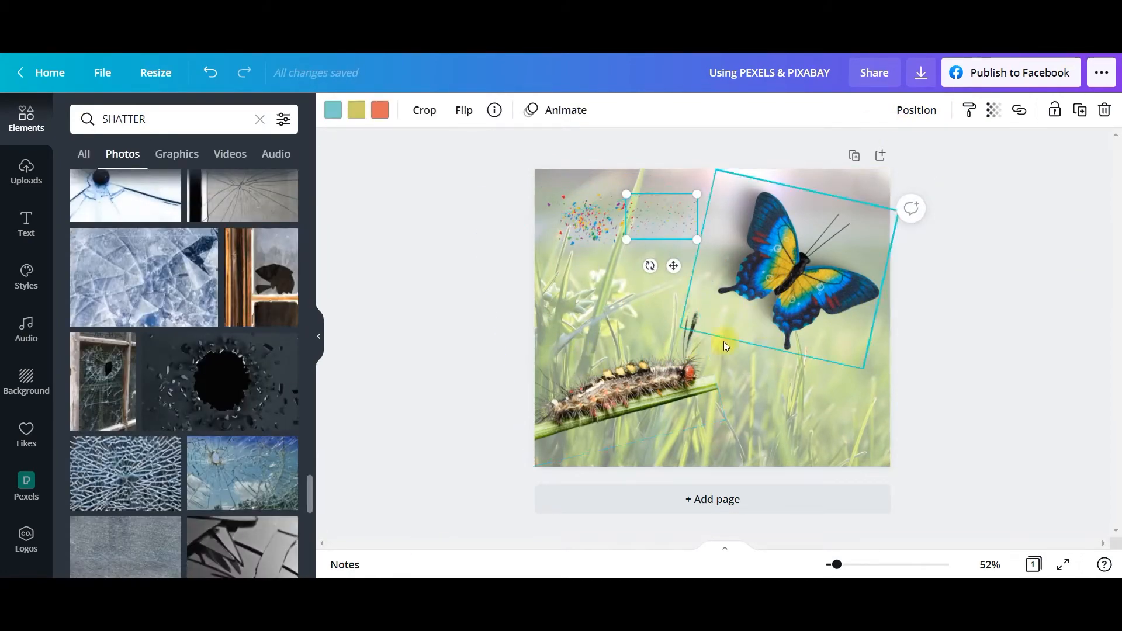
Browse the SPLATTER results, add the black speckled splatter graphic to the page and show all its similar recommendations
scroll(251, 329, down, 5)
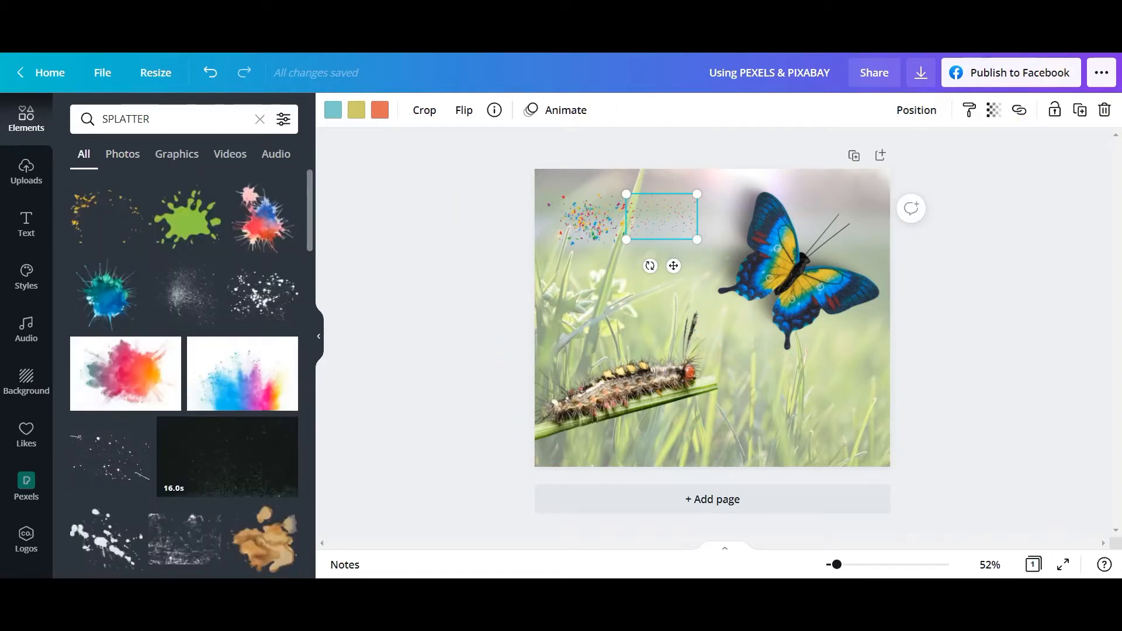
click(159, 120)
click(169, 125)
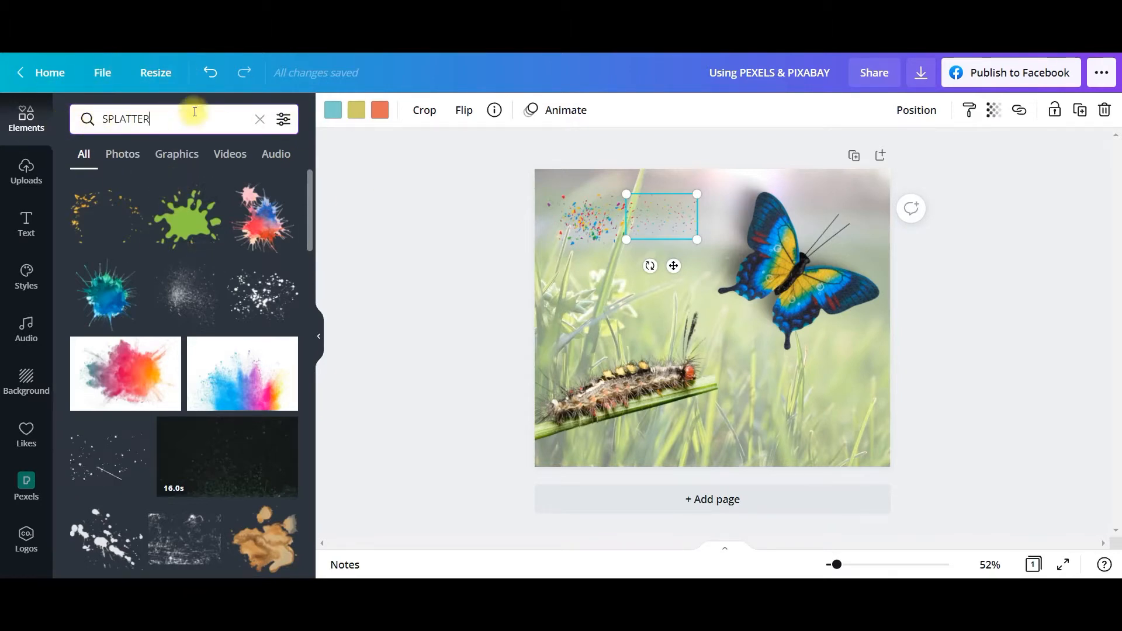
click(302, 182)
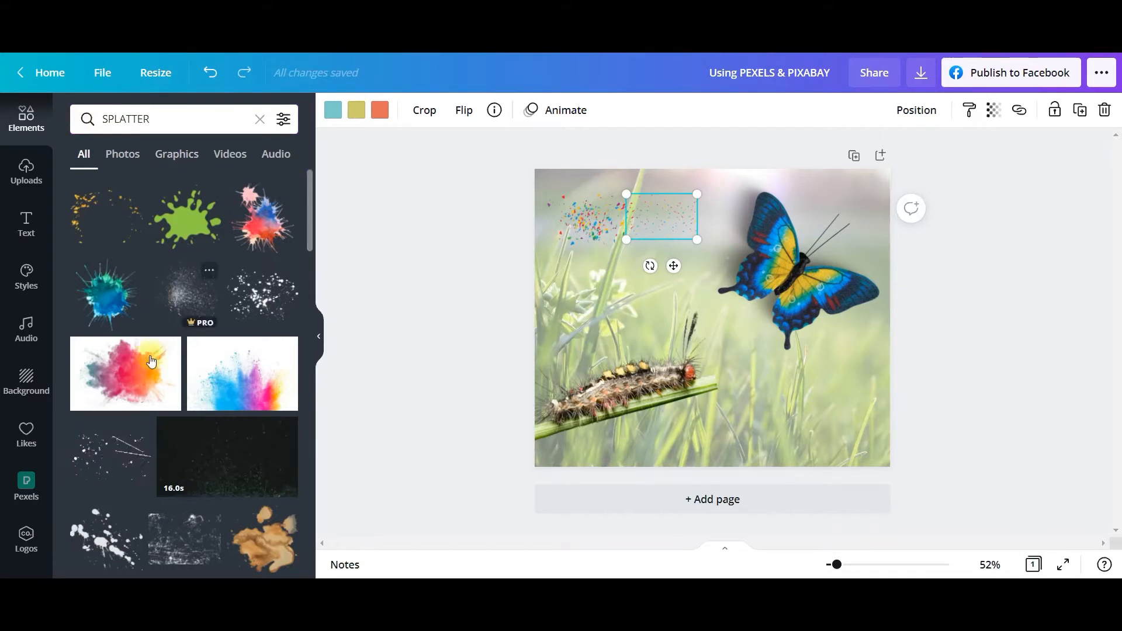
scroll(171, 445, down, 6)
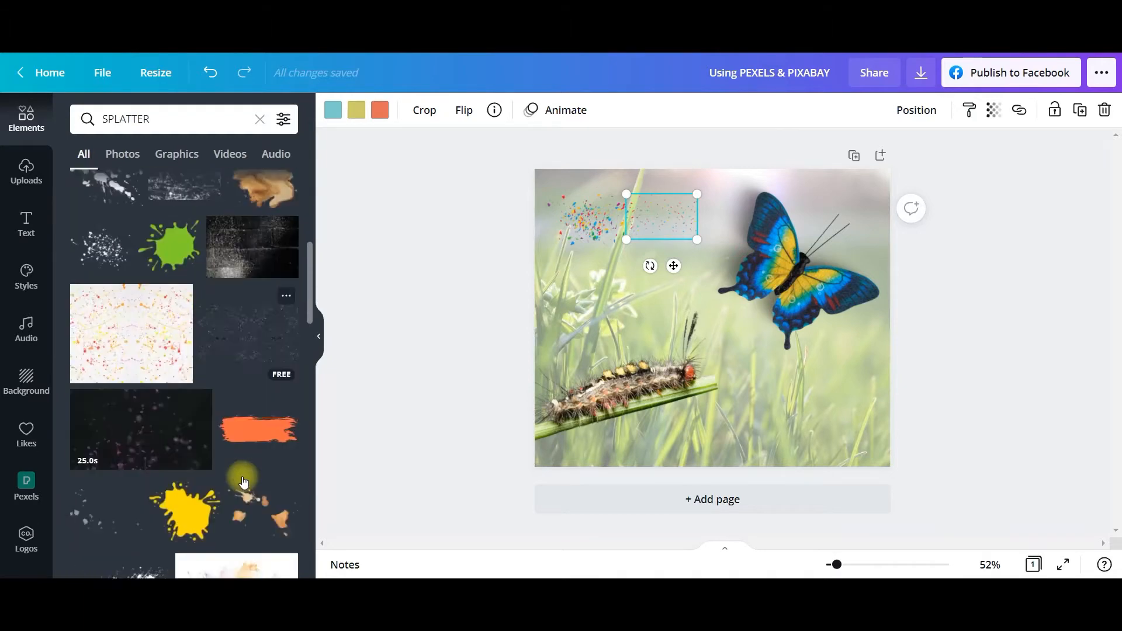
scroll(93, 494, down, 10)
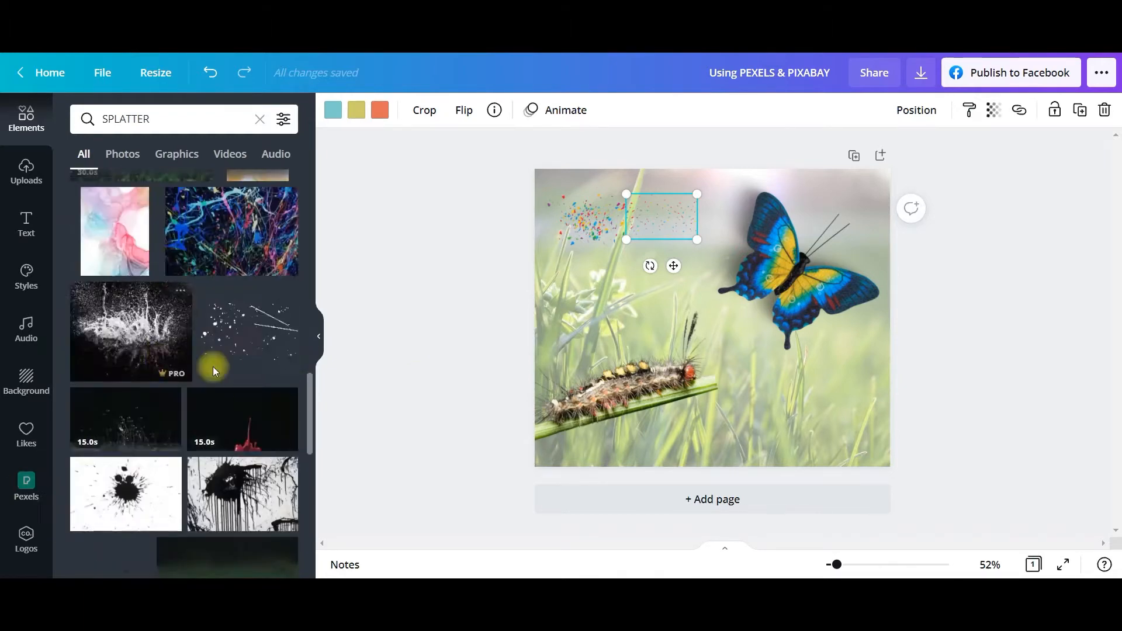
scroll(213, 367, up, 11)
click(109, 306)
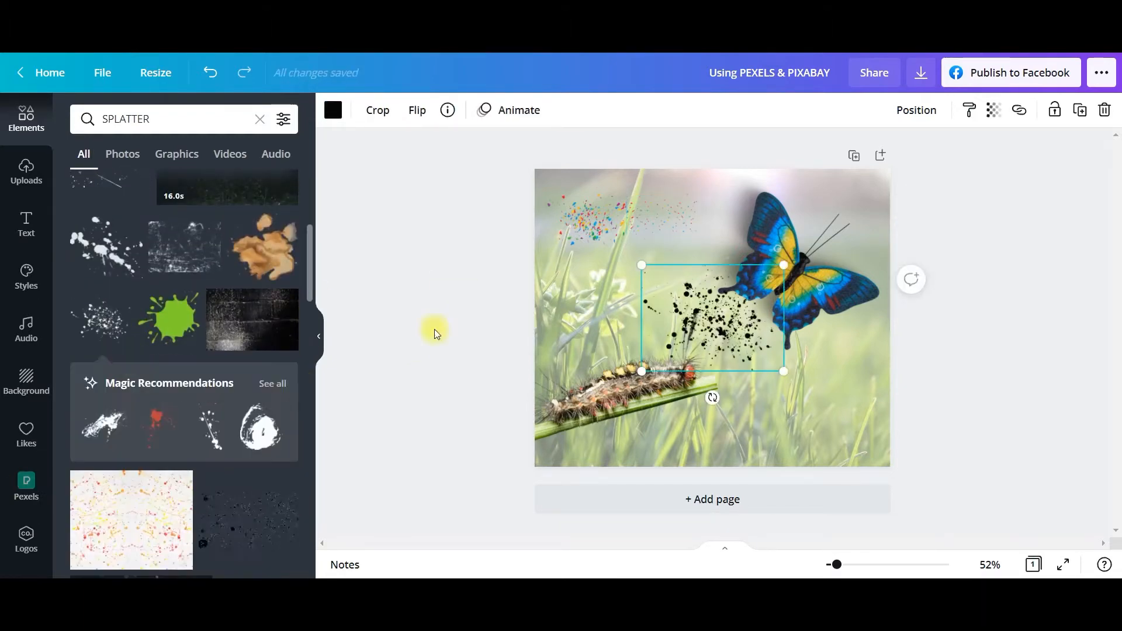
click(277, 381)
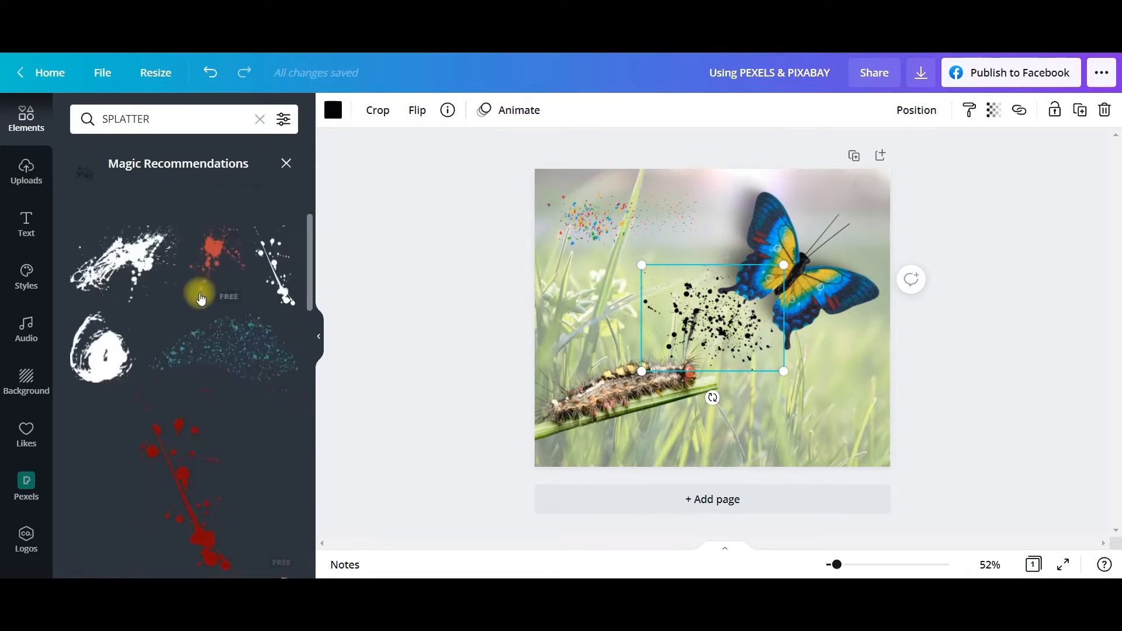
Look through the similar splatter graphics recommended for the black speckled splatter
scroll(187, 298, down, 3)
scroll(187, 295, down, 3)
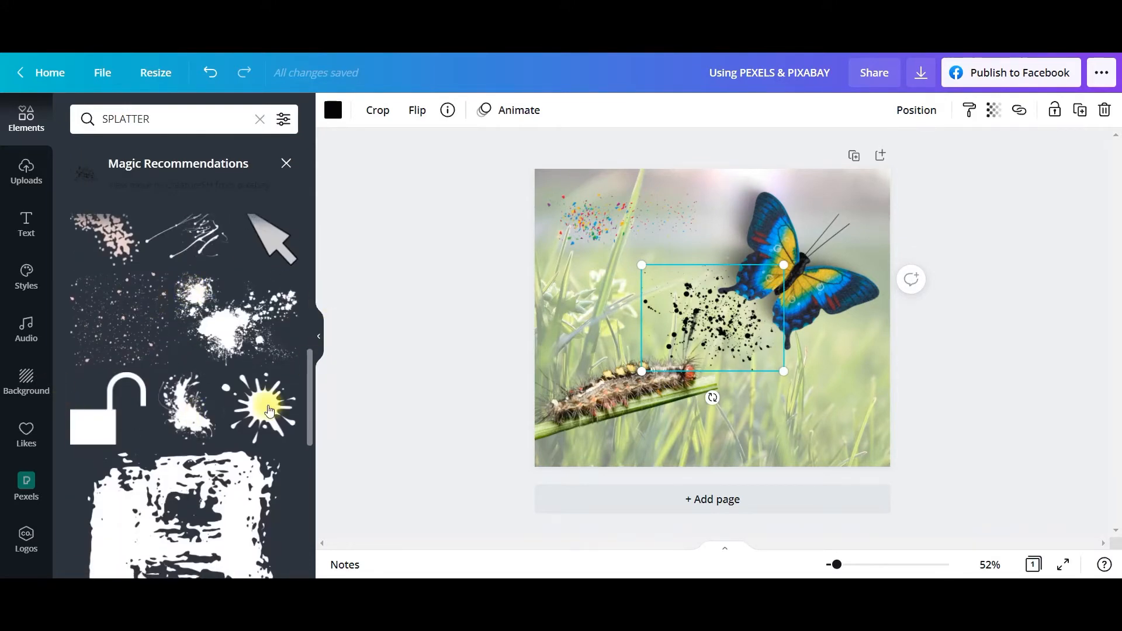
scroll(226, 412, down, 3)
scroll(226, 403, up, 6)
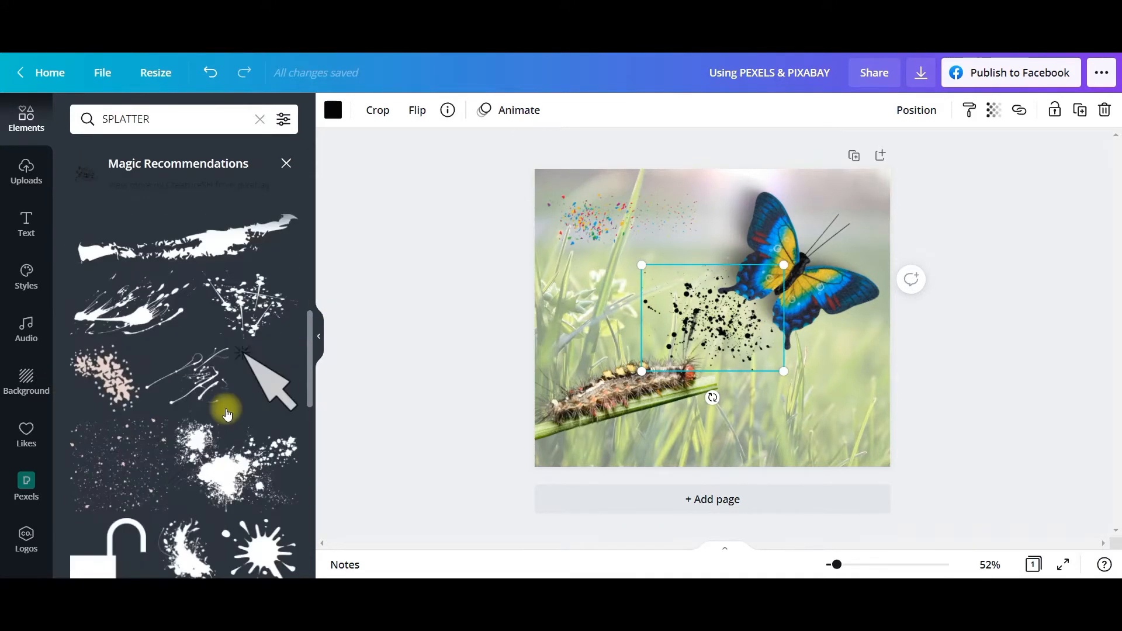
scroll(240, 479, down, 7)
scroll(241, 481, down, 3)
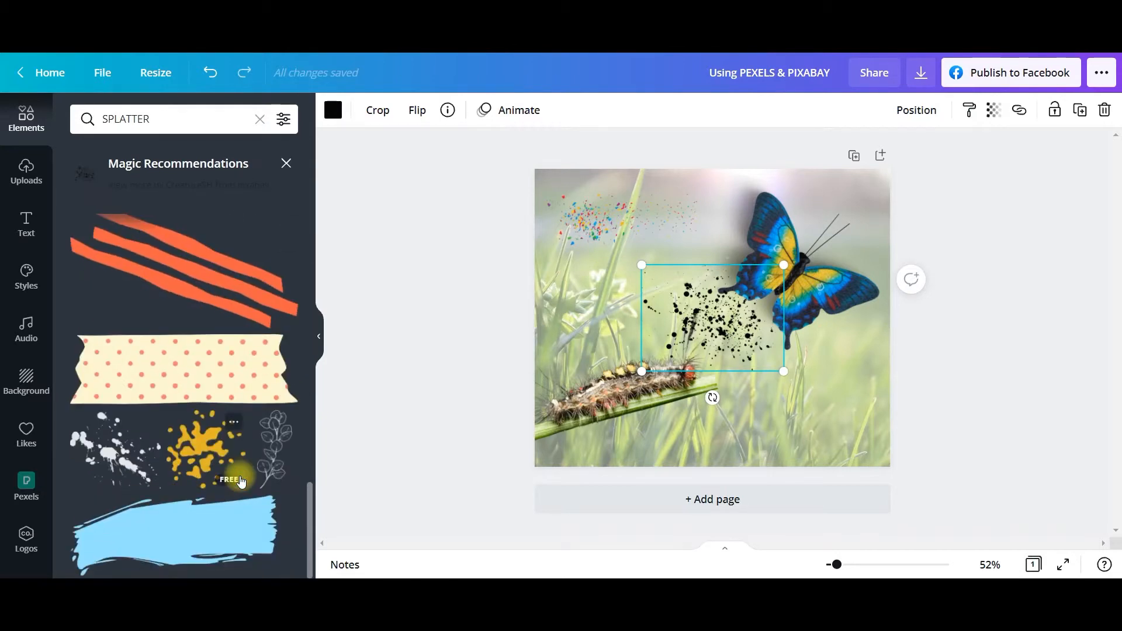
scroll(217, 481, up, 12)
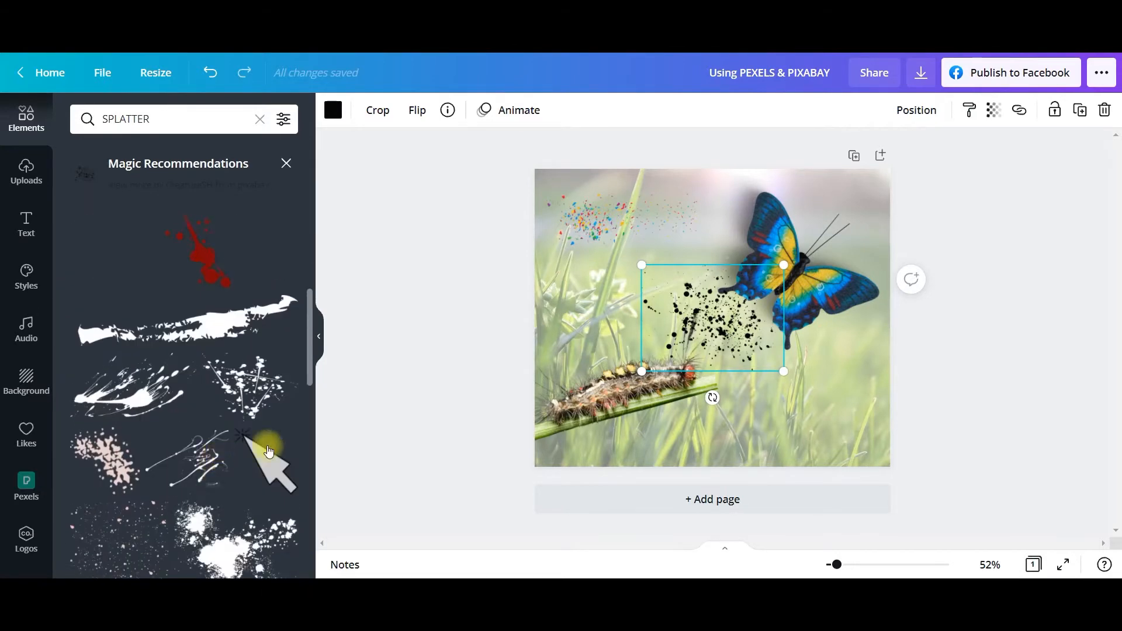
scroll(187, 464, down, 2)
scroll(125, 405, up, 2)
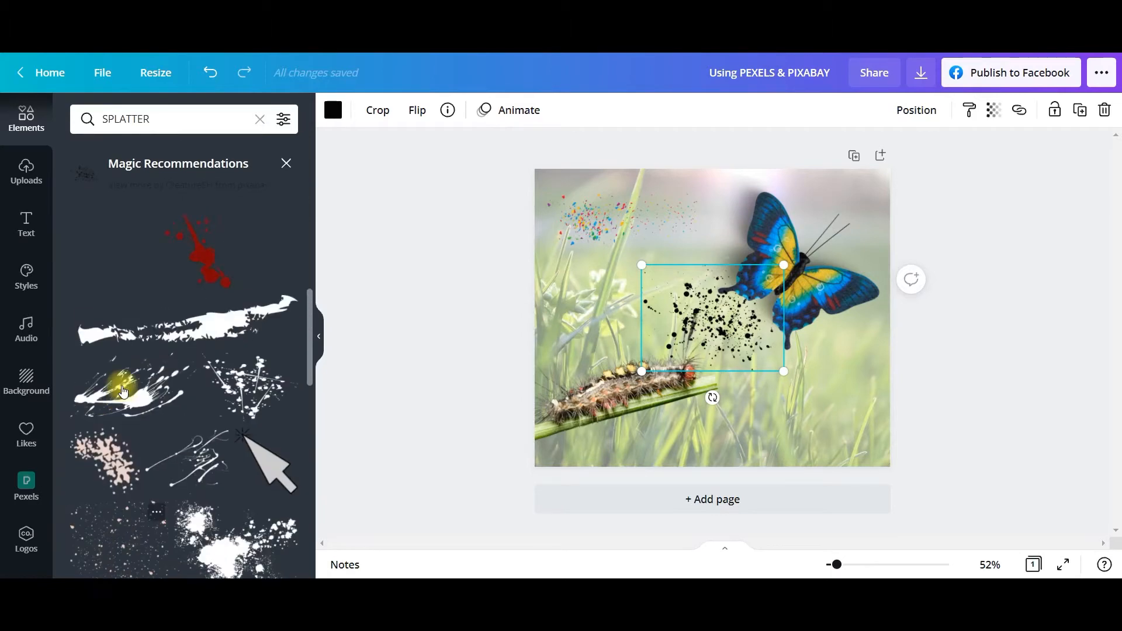
scroll(133, 347, up, 4)
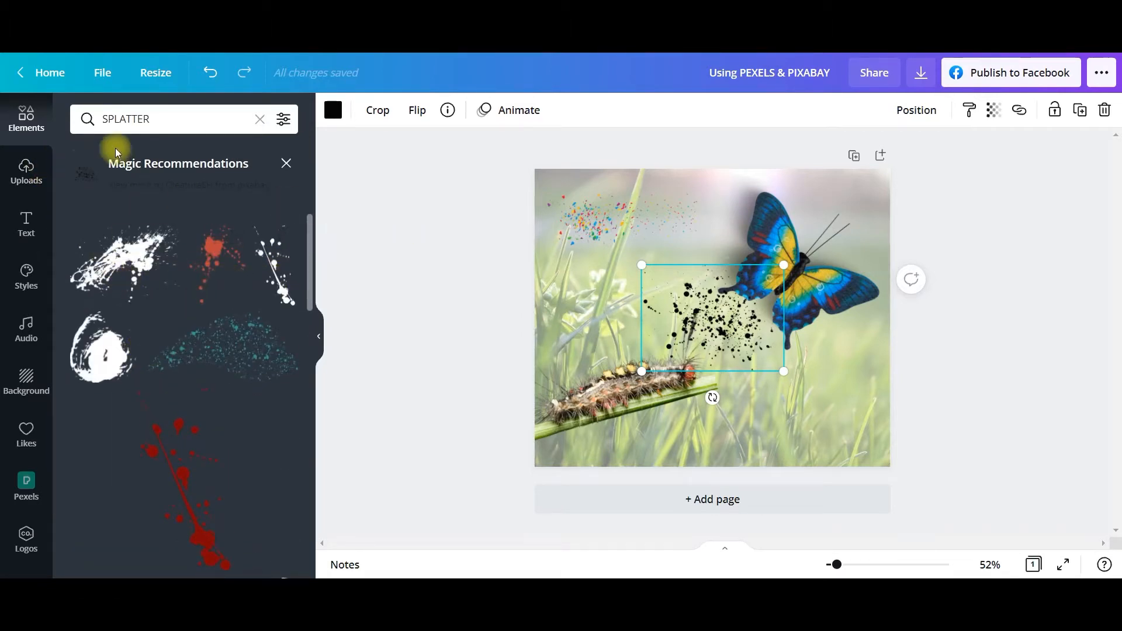
scroll(194, 452, down, 3)
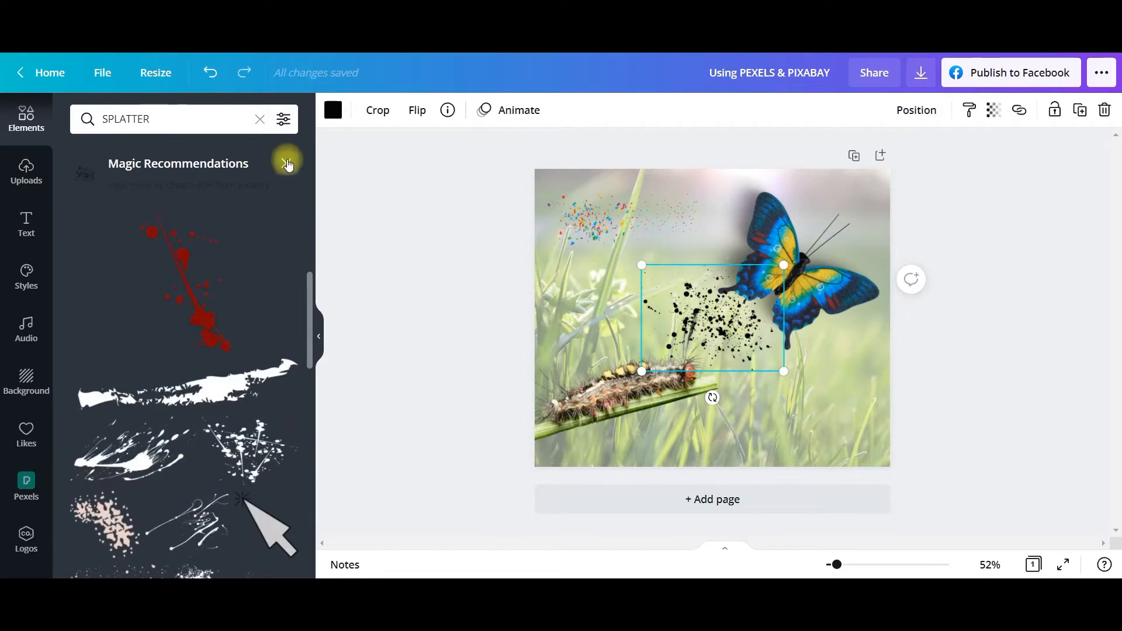
Return to the SPLATTER results, add the fine grey speckle graphic to the page and recolour it muted green from the photo colours
click(286, 163)
click(190, 294)
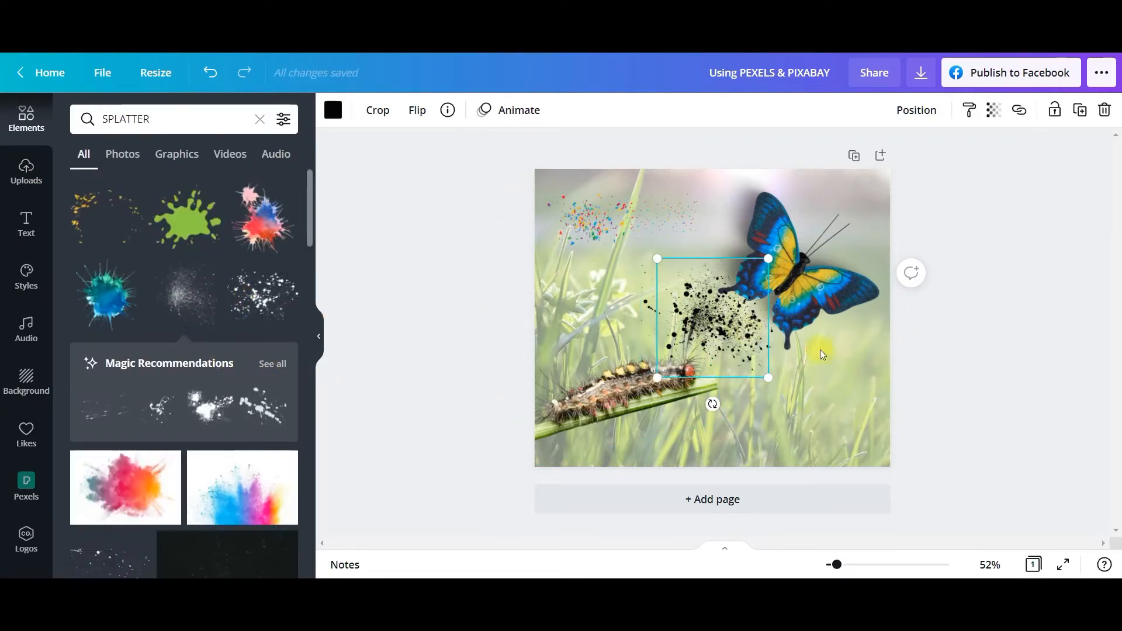
click(342, 117)
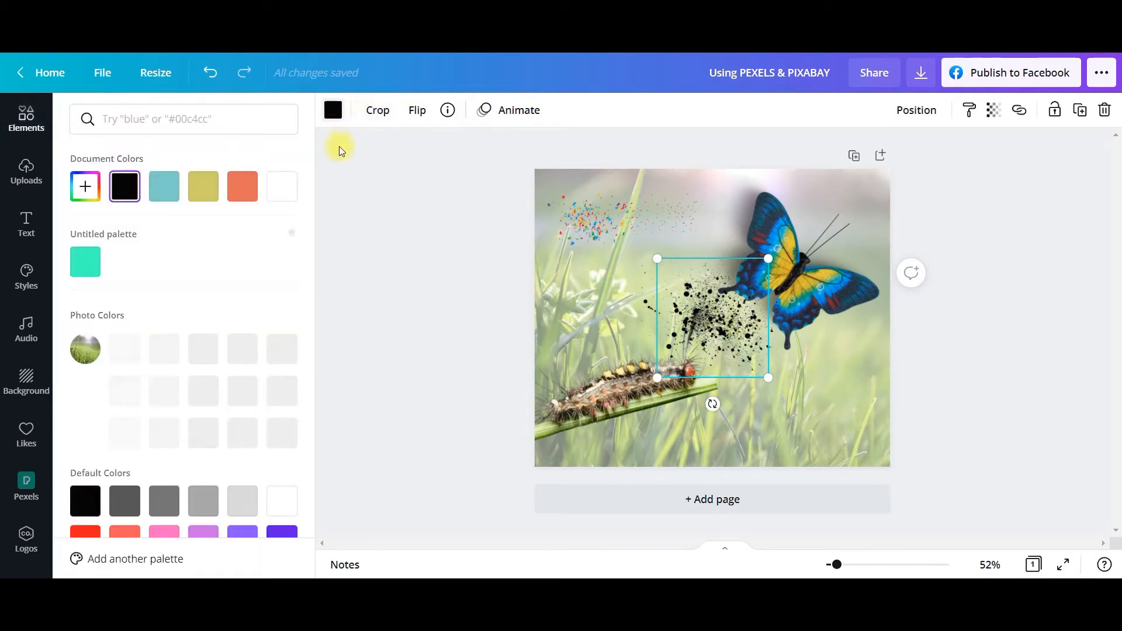
click(282, 186)
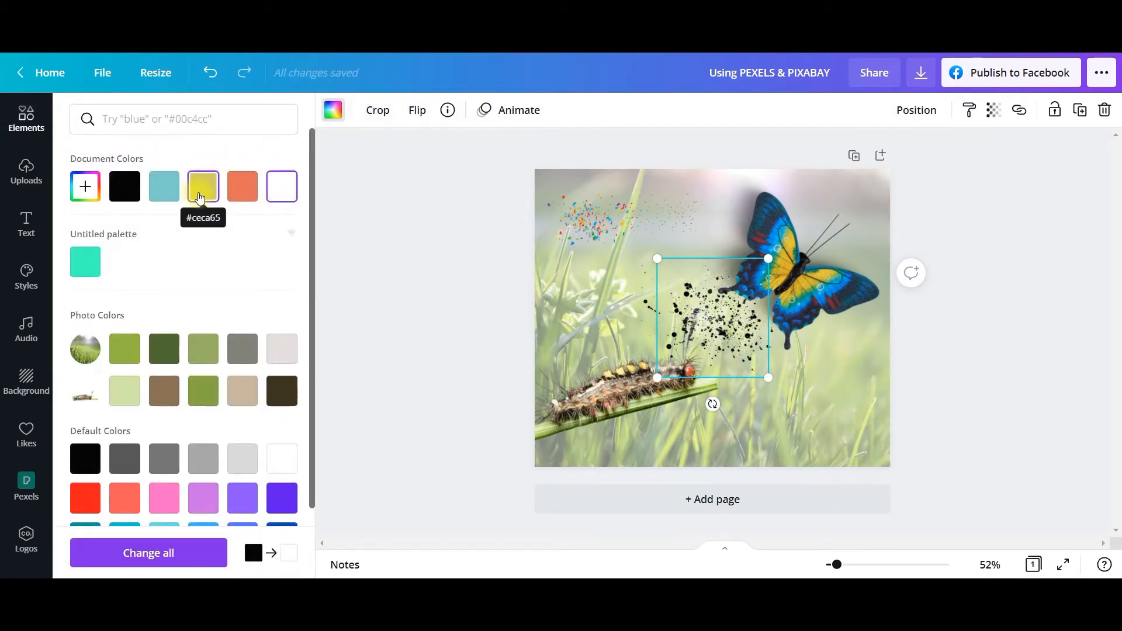
click(203, 359)
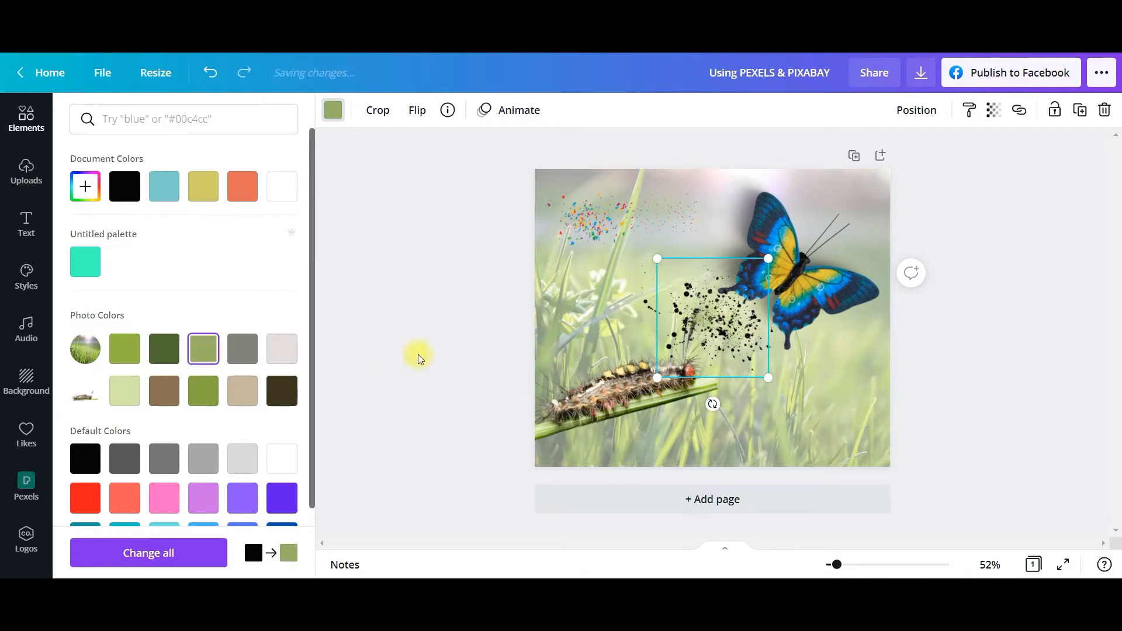
Move the fine speckle graphic below the confetti, shrink it and recolour it dark green from the photo colours
drag(725, 316, 600, 288)
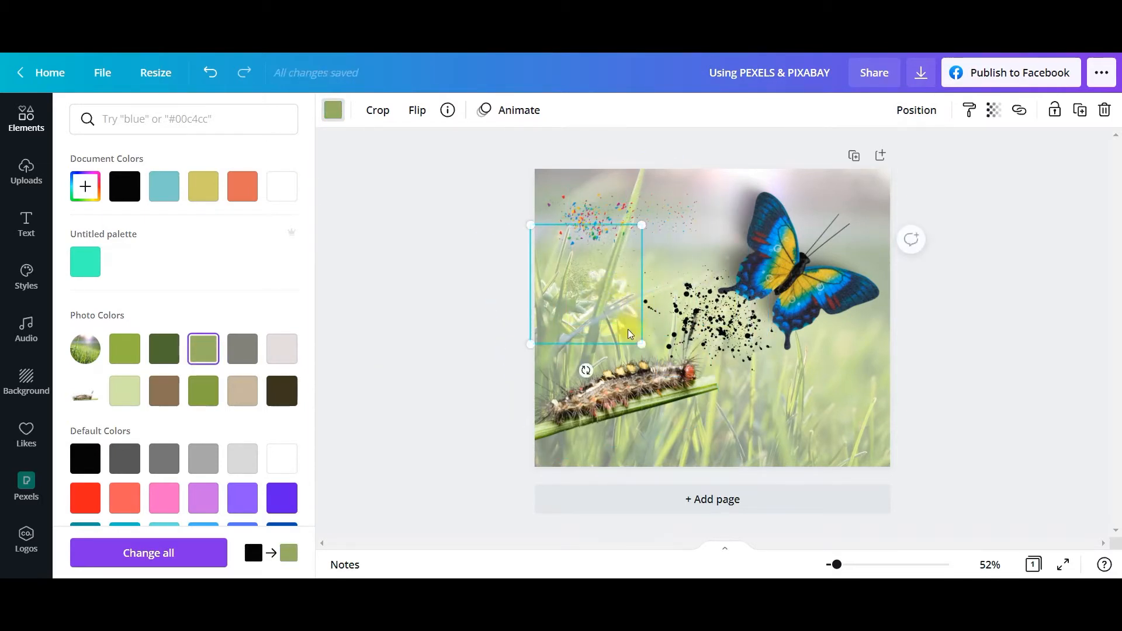
drag(639, 344, 605, 305)
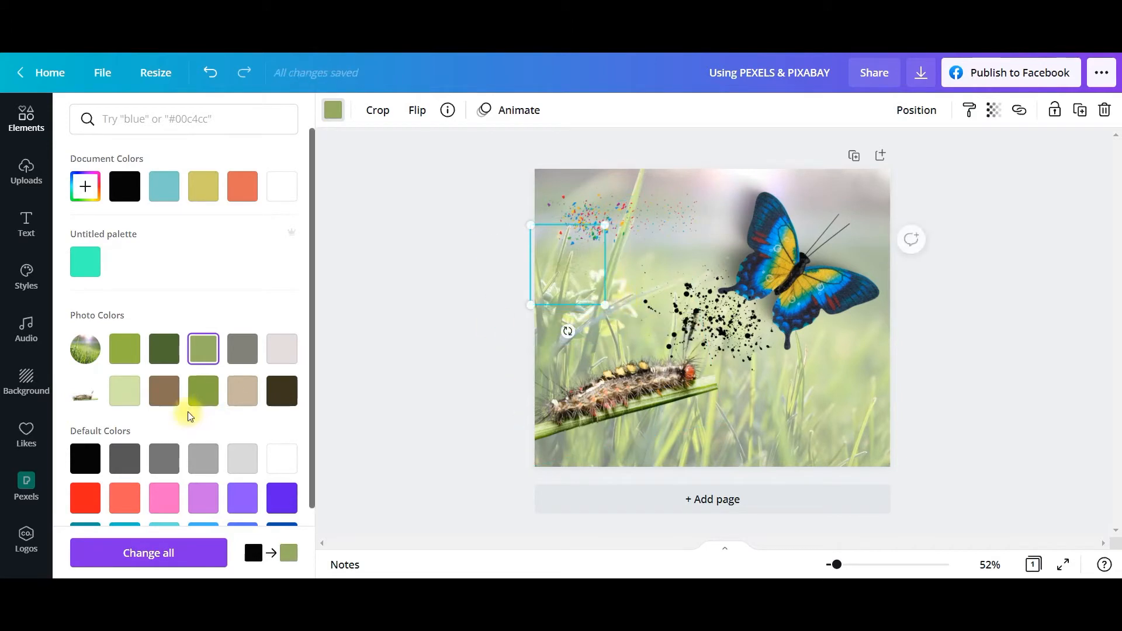
click(164, 358)
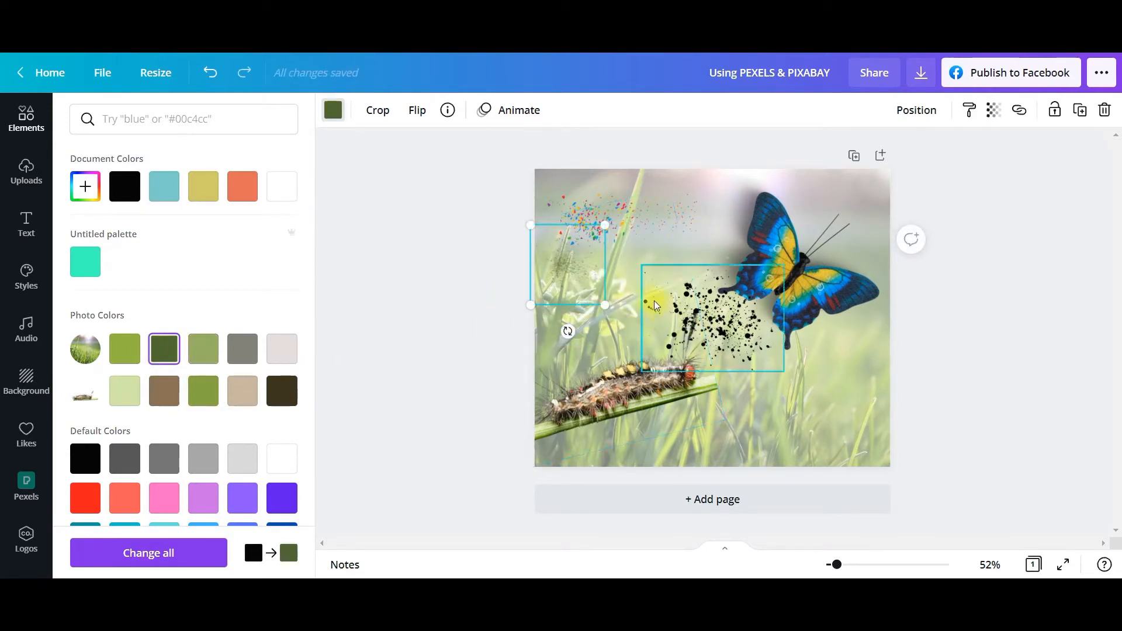
drag(593, 260, 609, 260)
Shrink the black speckled splatter, tilt it and place it against the butterfly's lower-left wing
click(730, 333)
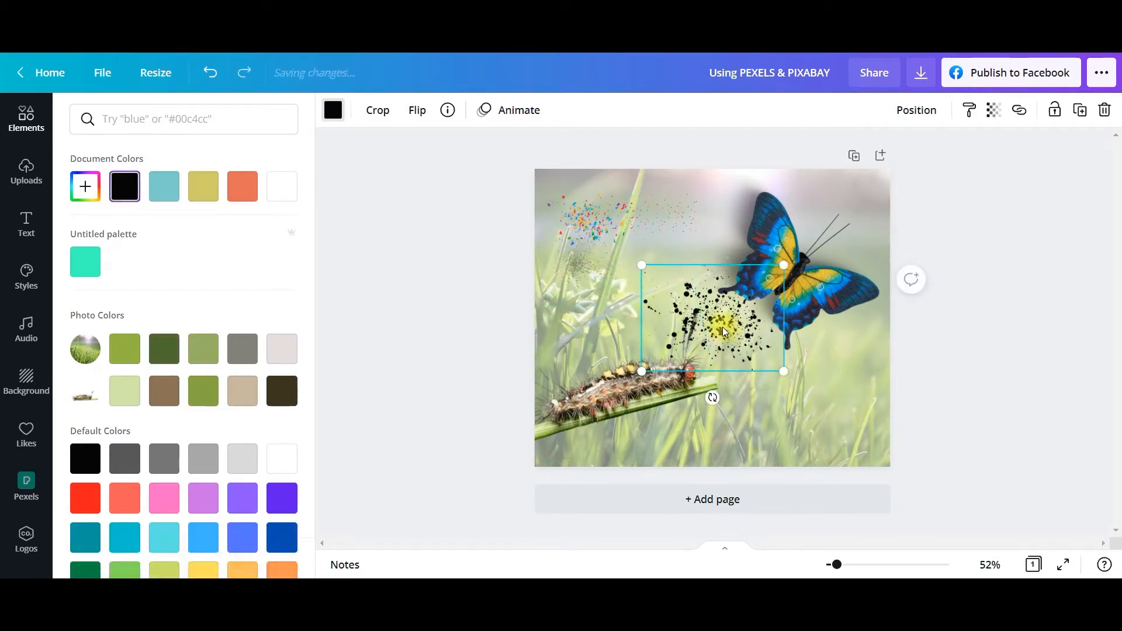
drag(783, 372, 669, 274)
click(691, 138)
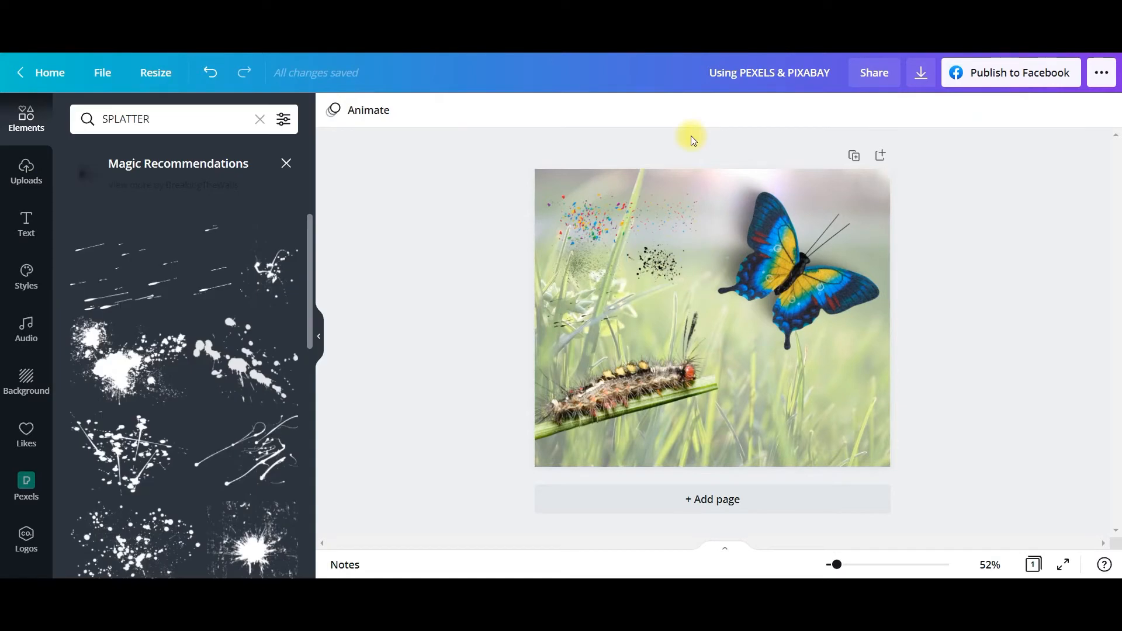
drag(653, 265, 714, 294)
mouse_move(718, 341)
mouse_down()
mouse_move(741, 326)
mouse_move(739, 342)
mouse_up()
drag(718, 293, 713, 353)
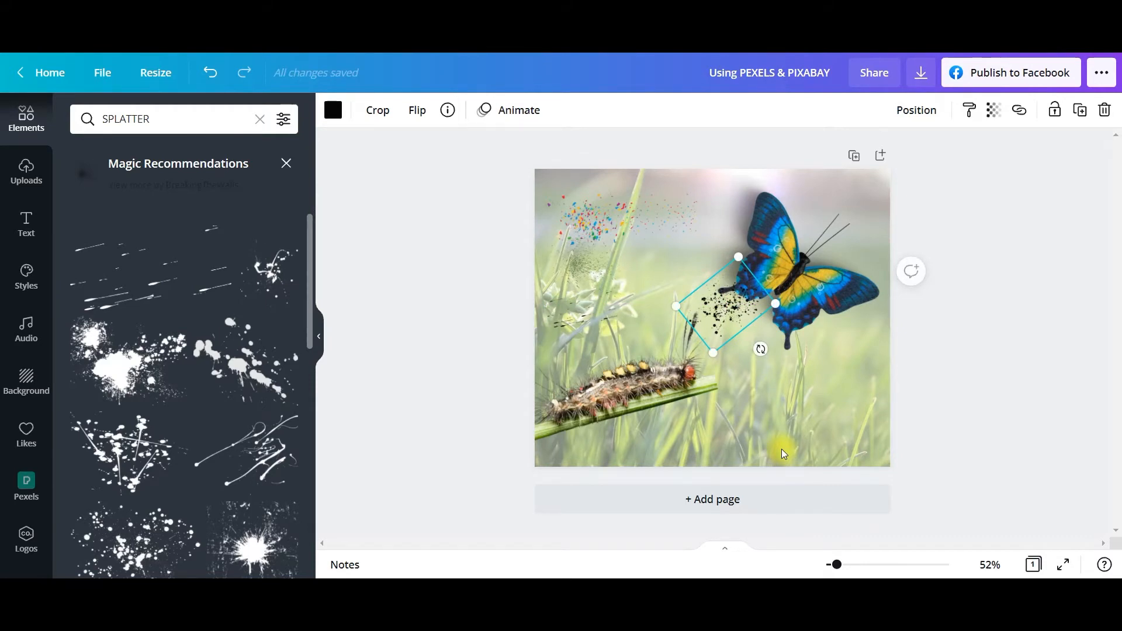
Duplicate the tilted black splatter three times
key(ctrl+d)
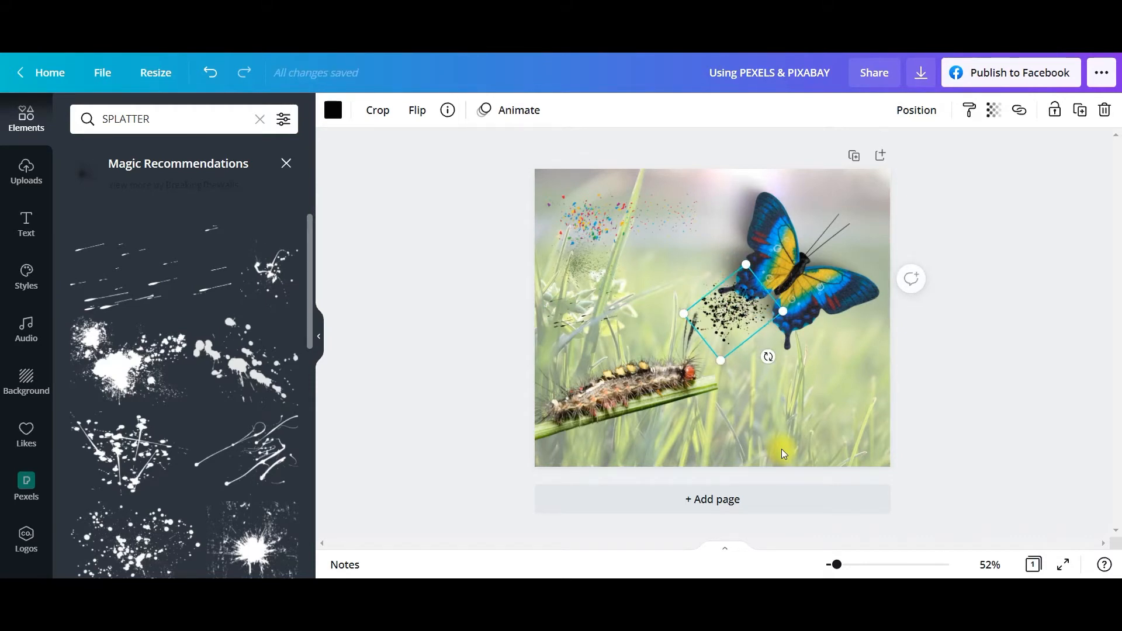
key(ctrl+d)
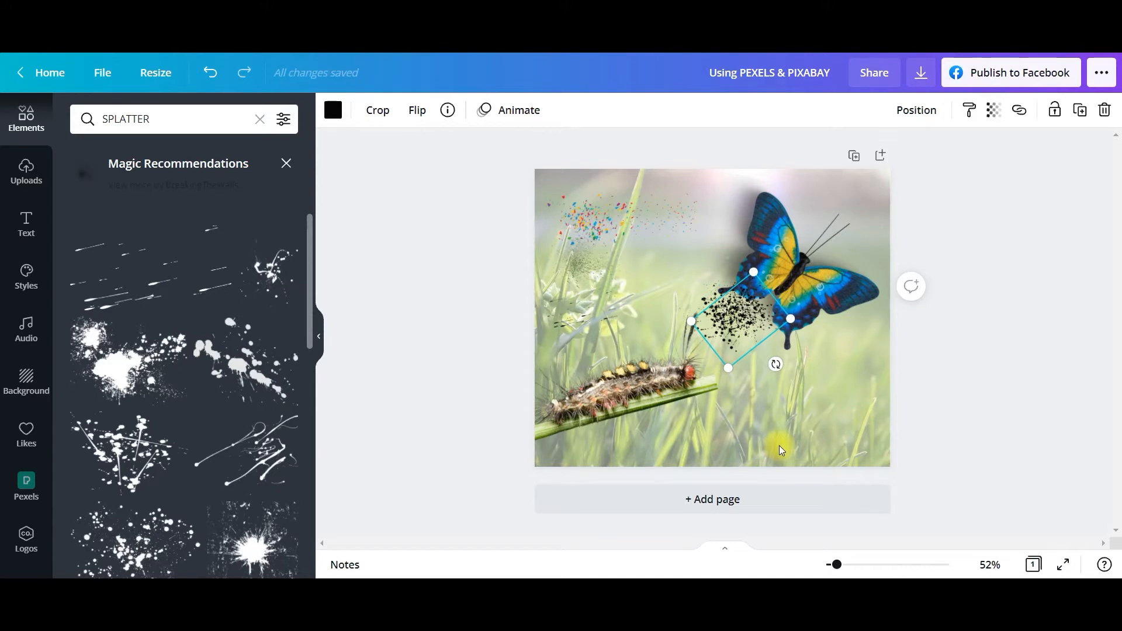
key(ctrl+d)
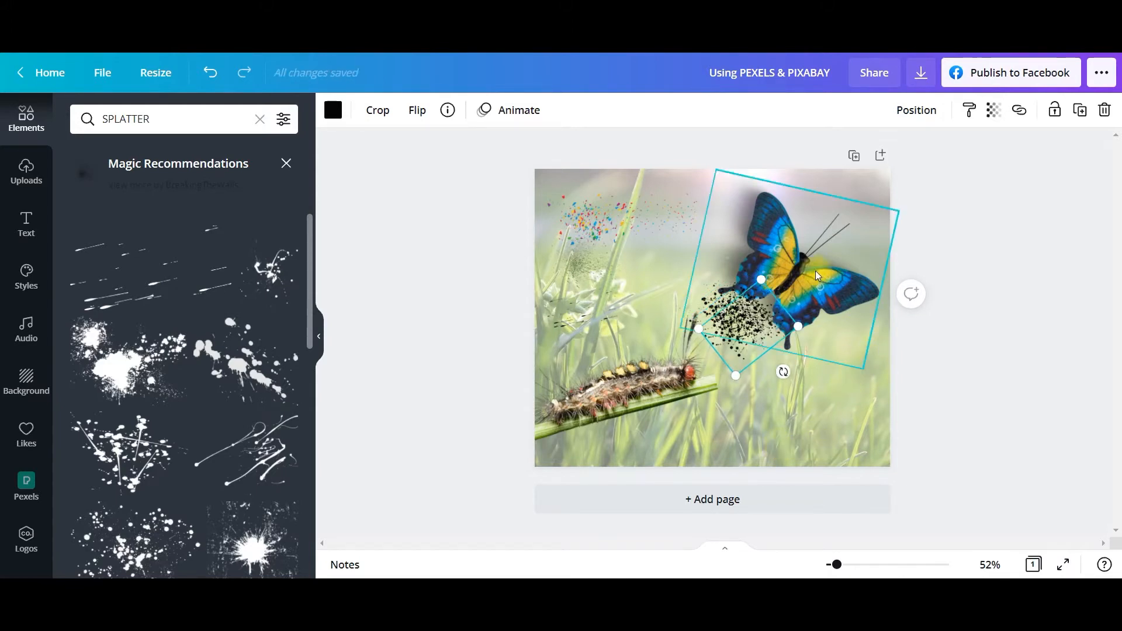
Arrange and resize the black splatter copies into a trail from the butterfly's left wing towards the caterpillar's head
drag(758, 326, 757, 286)
click(744, 358)
click(712, 312)
mouse_move(714, 334)
mouse_down()
mouse_move(799, 318)
mouse_move(723, 321)
mouse_up()
drag(731, 283, 740, 292)
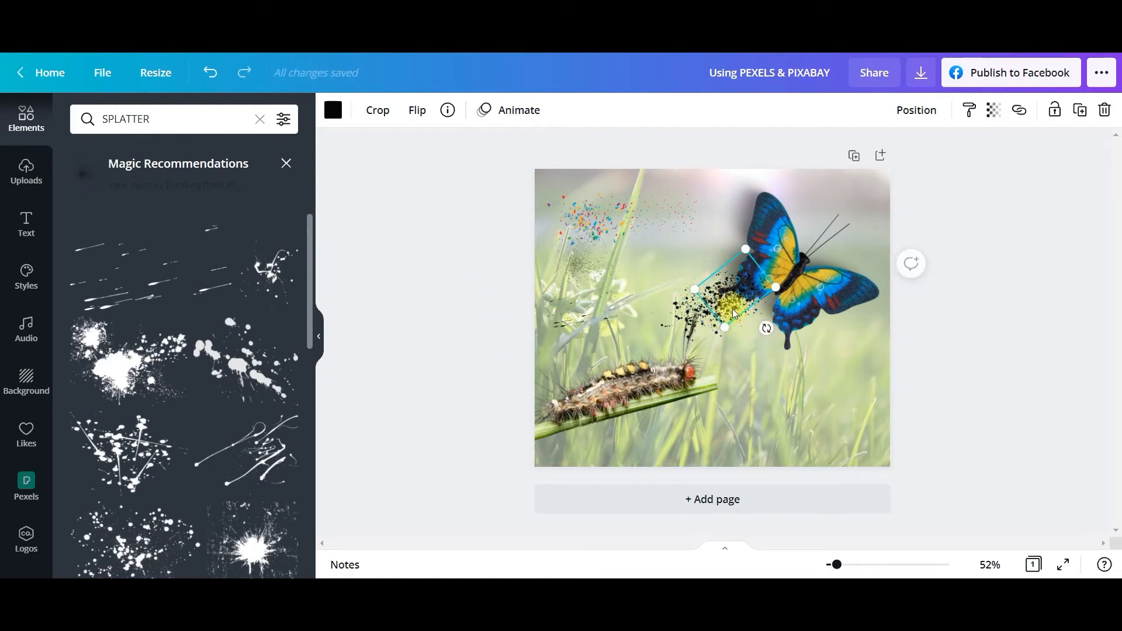
click(721, 350)
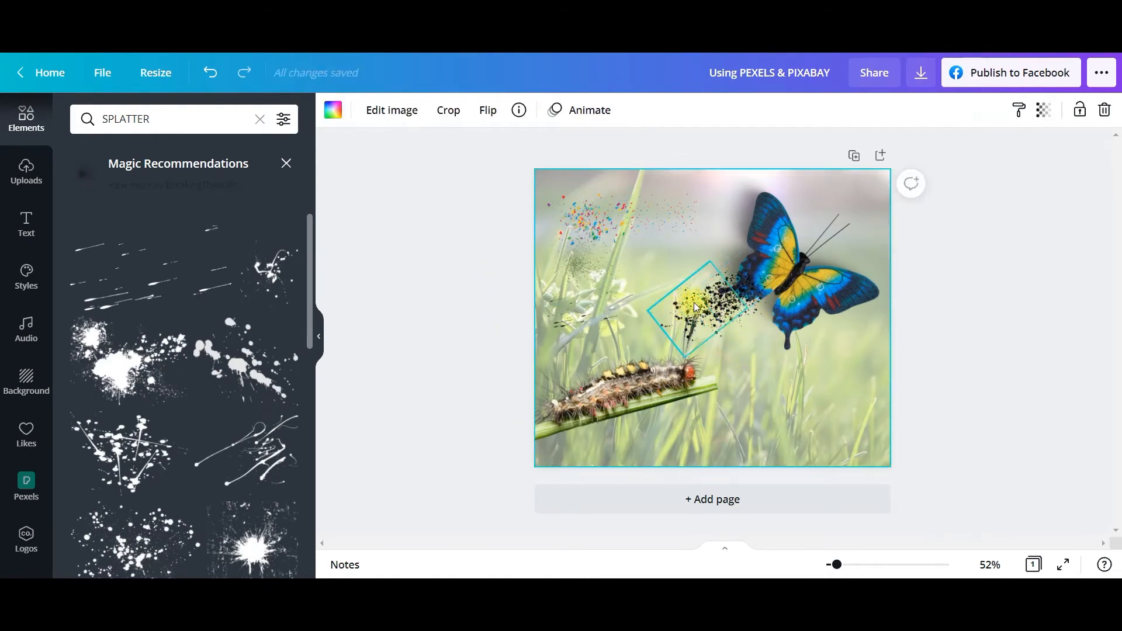
Move the dark green speckle graphic to the caterpillar's head, then tilt and resize it to extend the splatter trail
click(584, 268)
drag(585, 268, 704, 334)
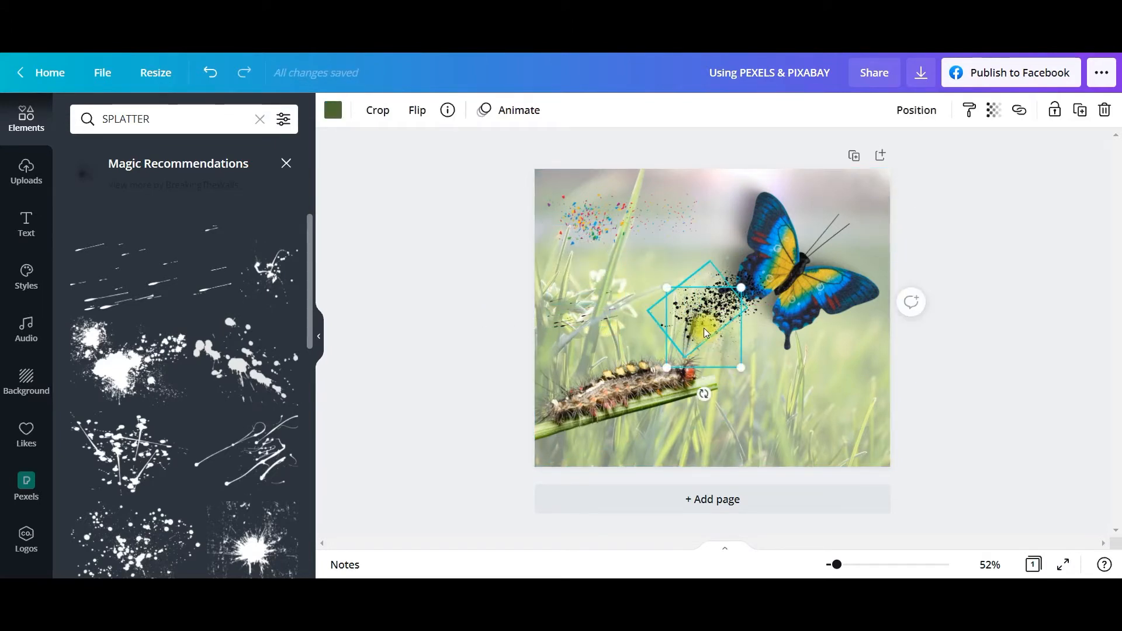
drag(687, 330, 659, 355)
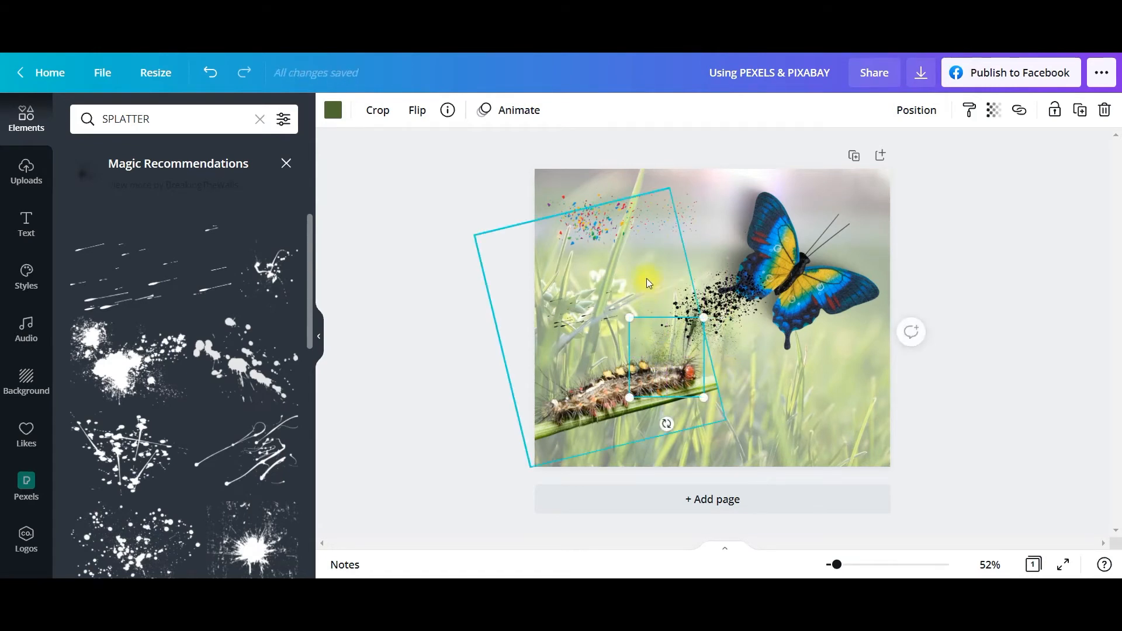
drag(644, 328, 735, 299)
drag(718, 422, 722, 340)
click(839, 397)
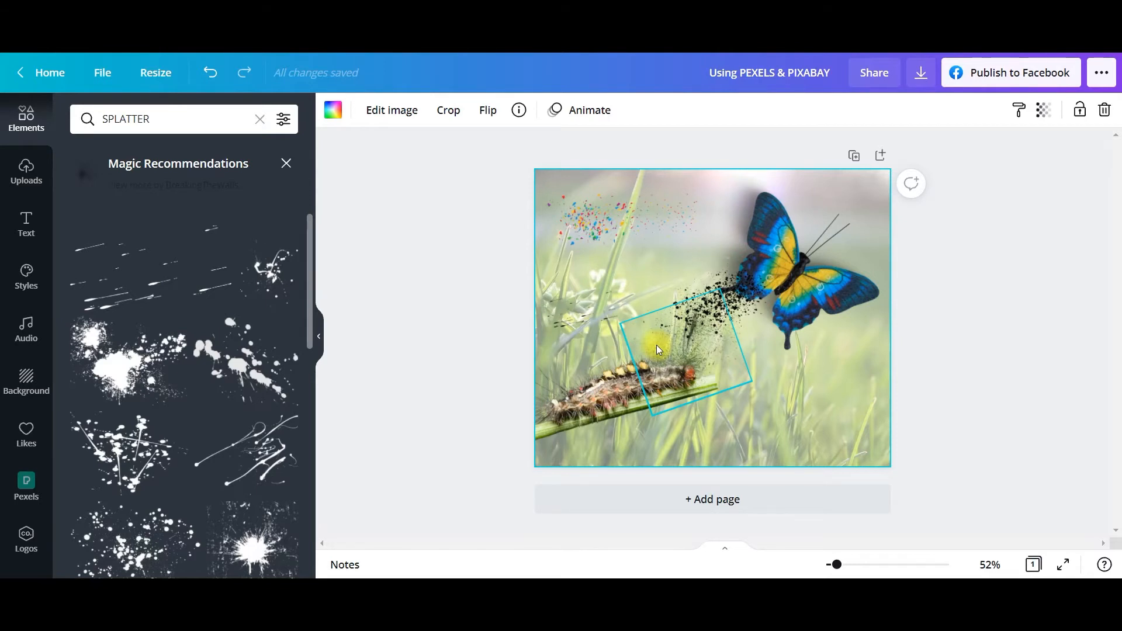
mouse_move(698, 345)
mouse_down()
mouse_move(676, 347)
mouse_move(686, 363)
mouse_up()
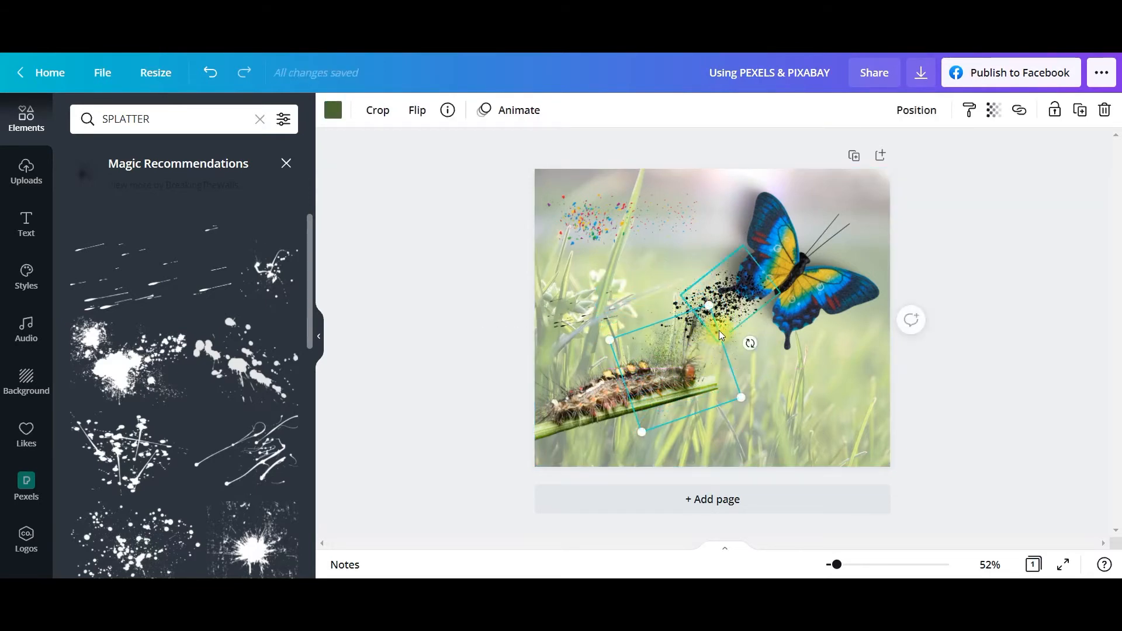
drag(740, 397, 710, 337)
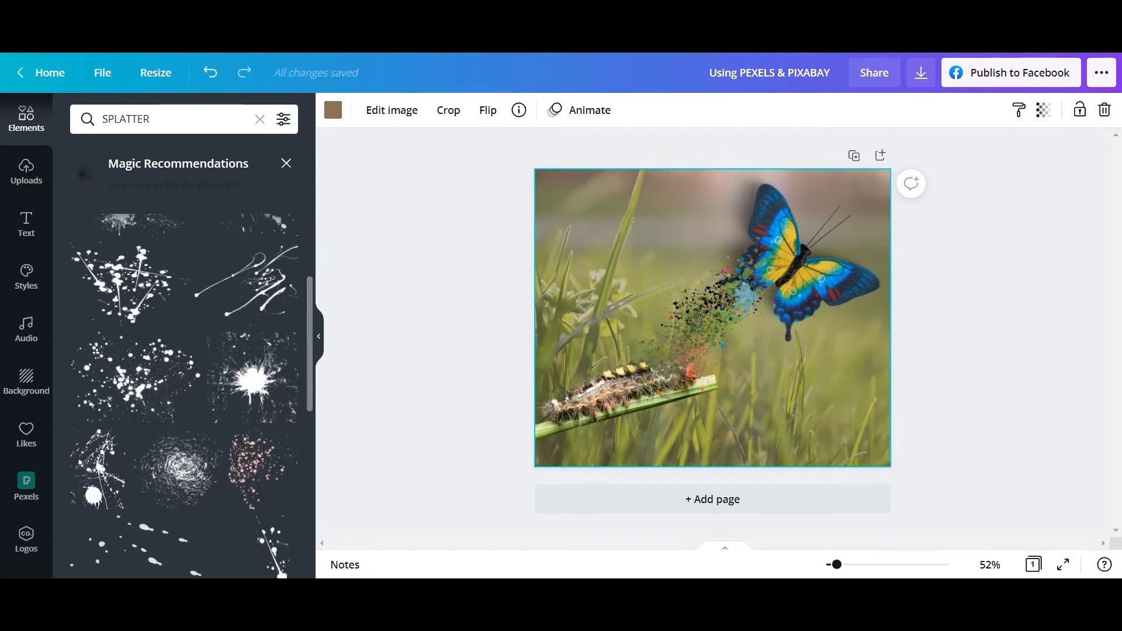